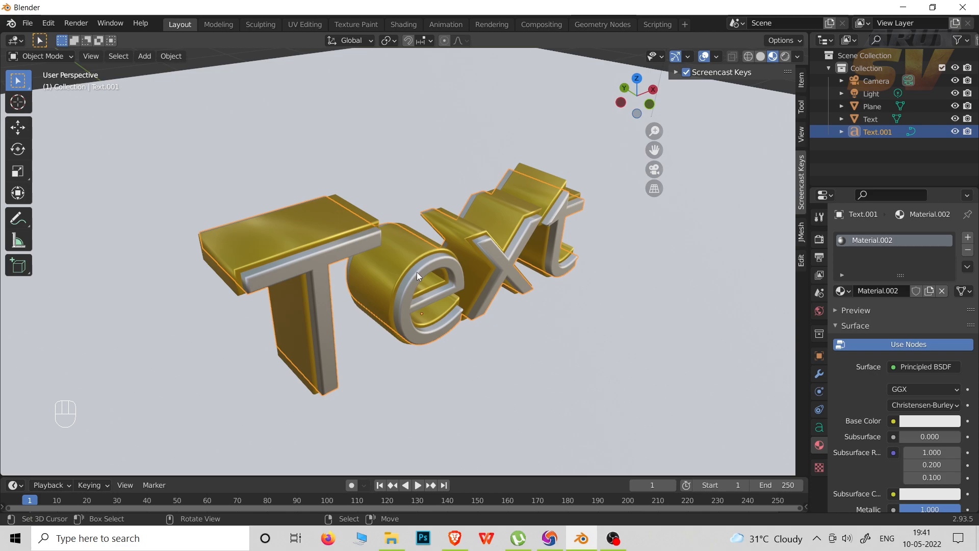
# Delete the default cube from the scene
pyautogui.moveTo(409, 270); pyautogui.dragTo(387, 264, button='middle')
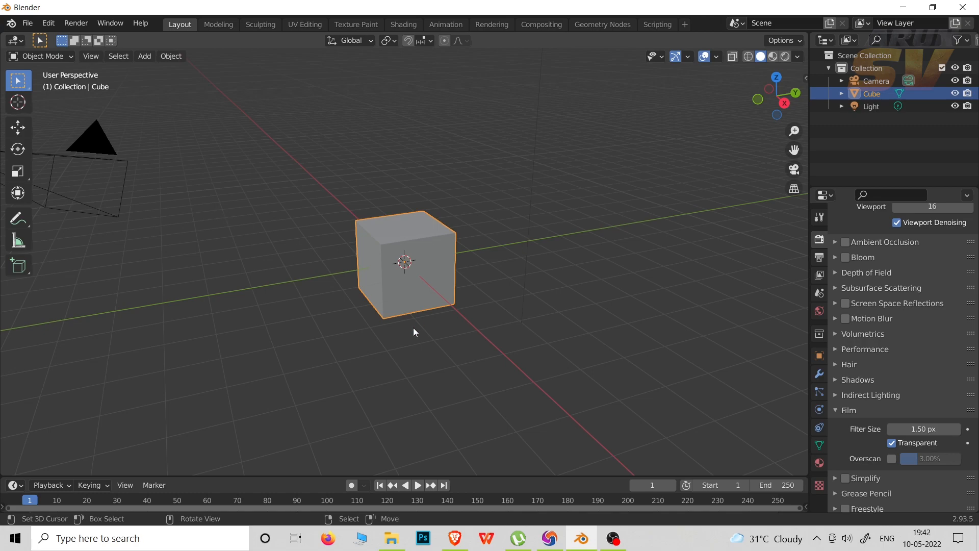
pyautogui.moveTo(414, 329); pyautogui.dragTo(376, 322, button='middle')
pyautogui.moveTo(480, 330); pyautogui.dragTo(372, 323, button='middle')
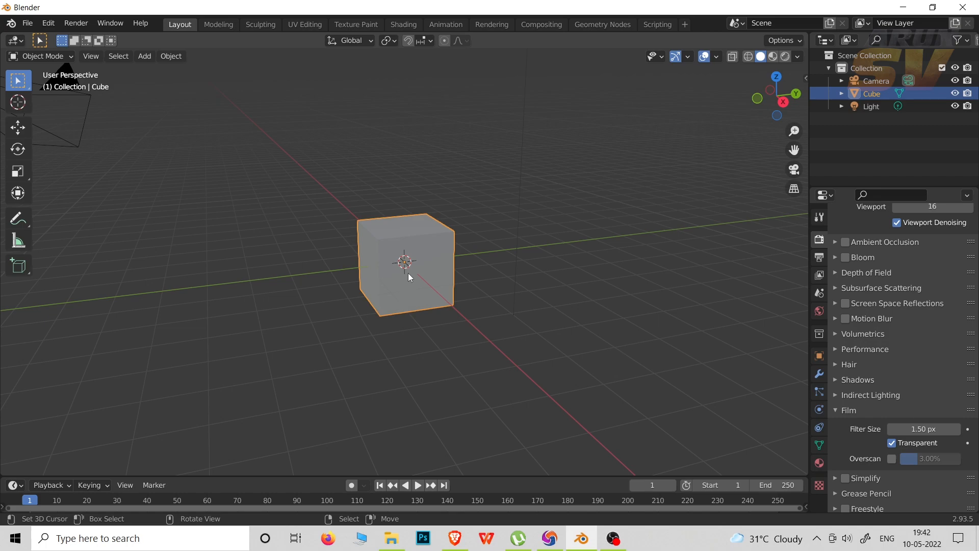
pyautogui.press('x')
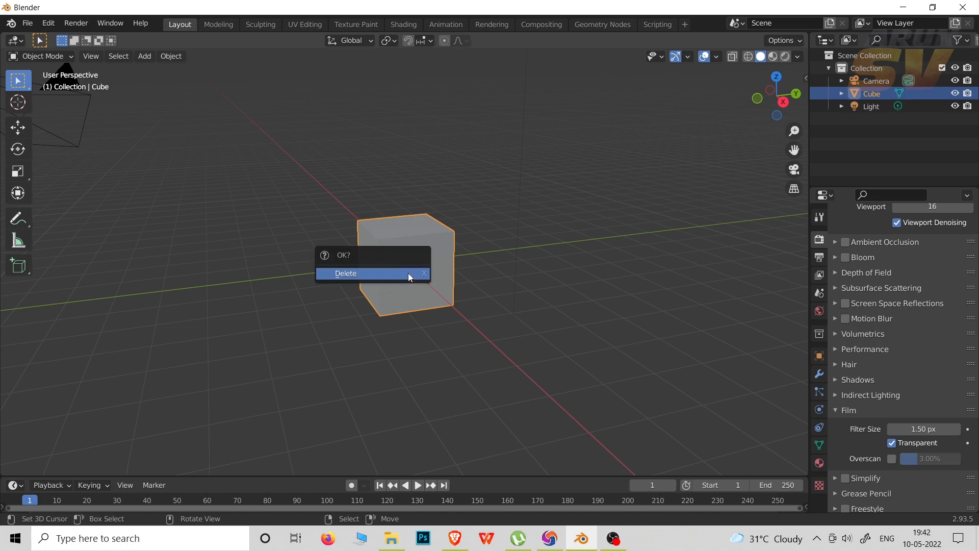
pyautogui.click(408, 274)
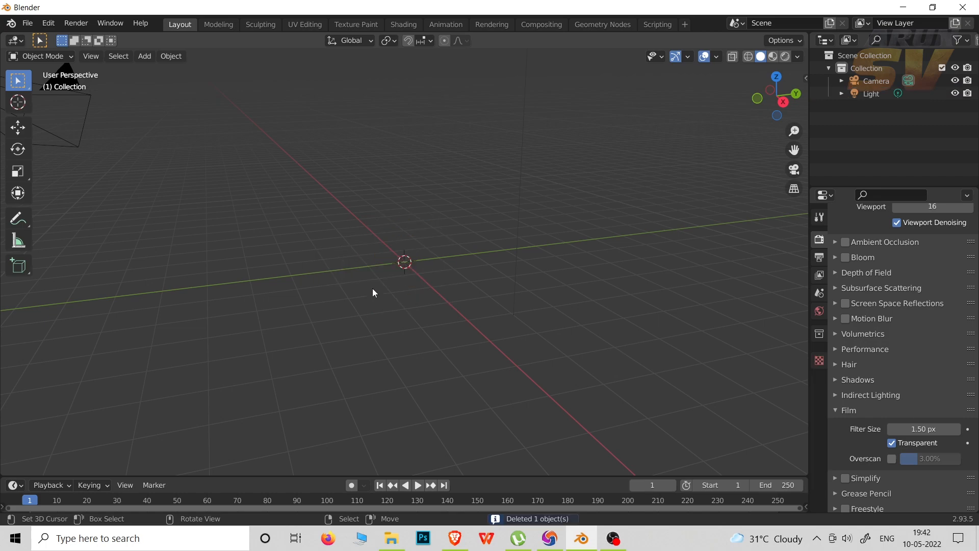
# Enable Screencast Keys for the viewport and collapse its settings
pyautogui.click(805, 80)
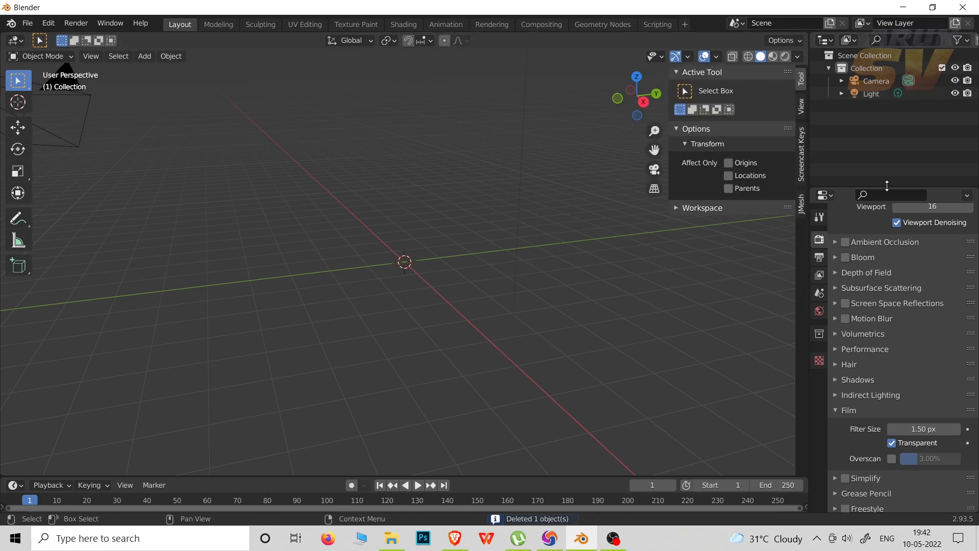
pyautogui.click(802, 156)
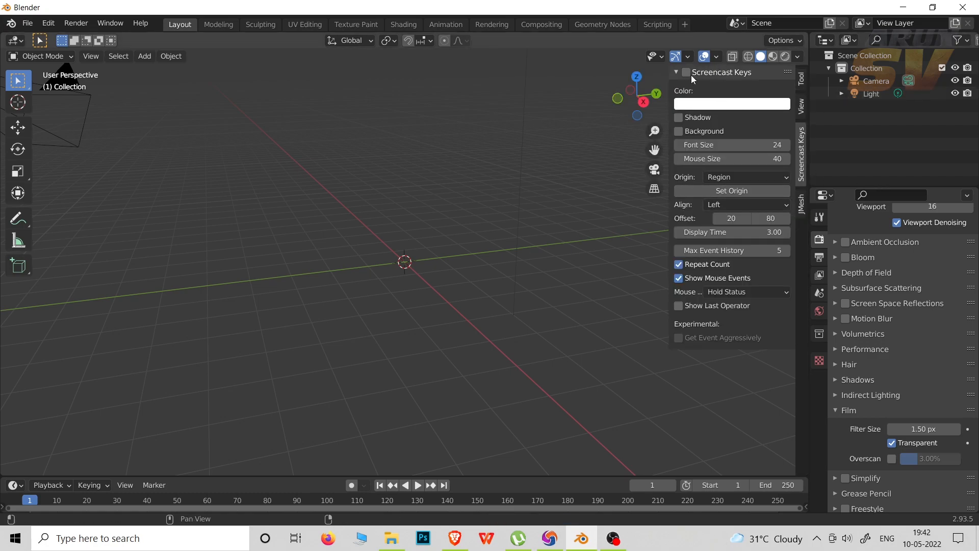
pyautogui.click(686, 72)
pyautogui.click(676, 74)
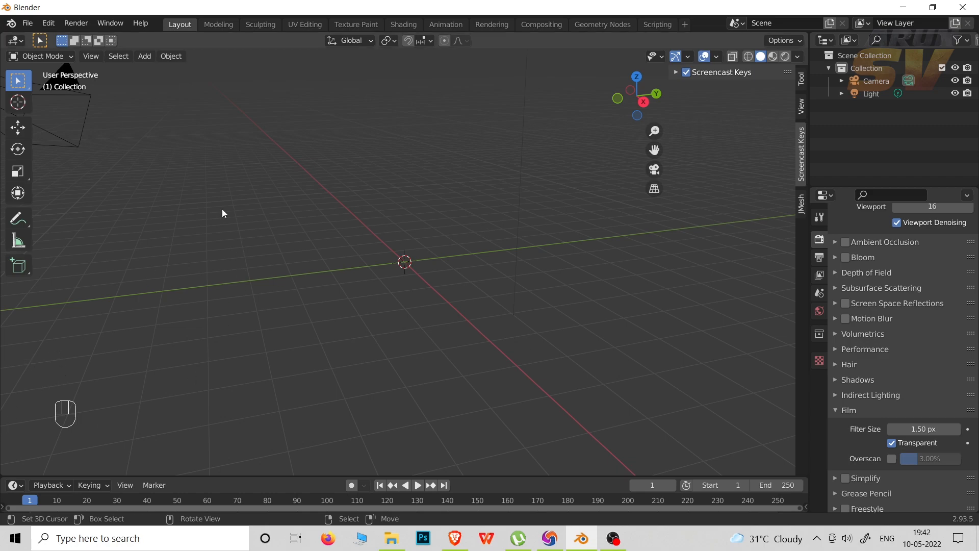
# Add a new text object at the scene origin
pyautogui.hotkey('shift', 'a')
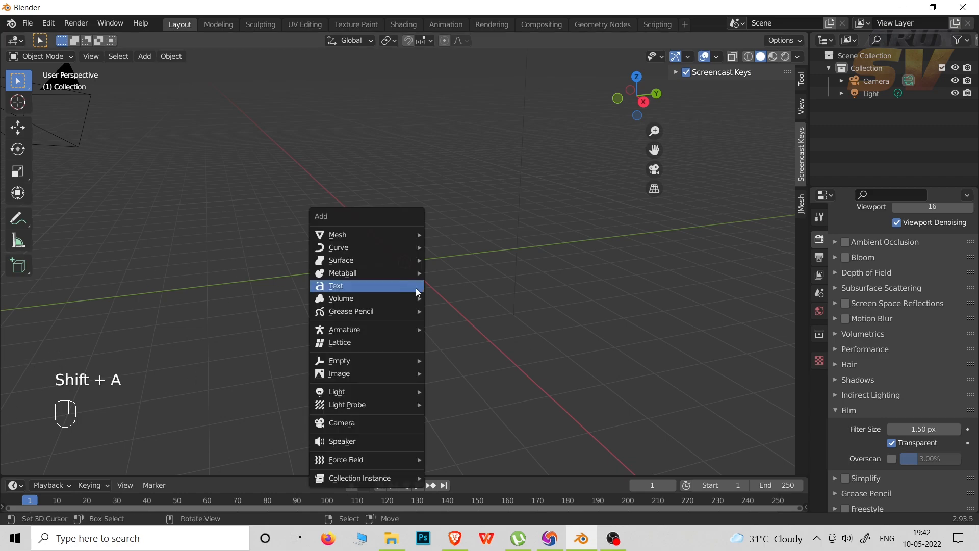
pyautogui.moveTo(374, 235)
pyautogui.click(338, 286)
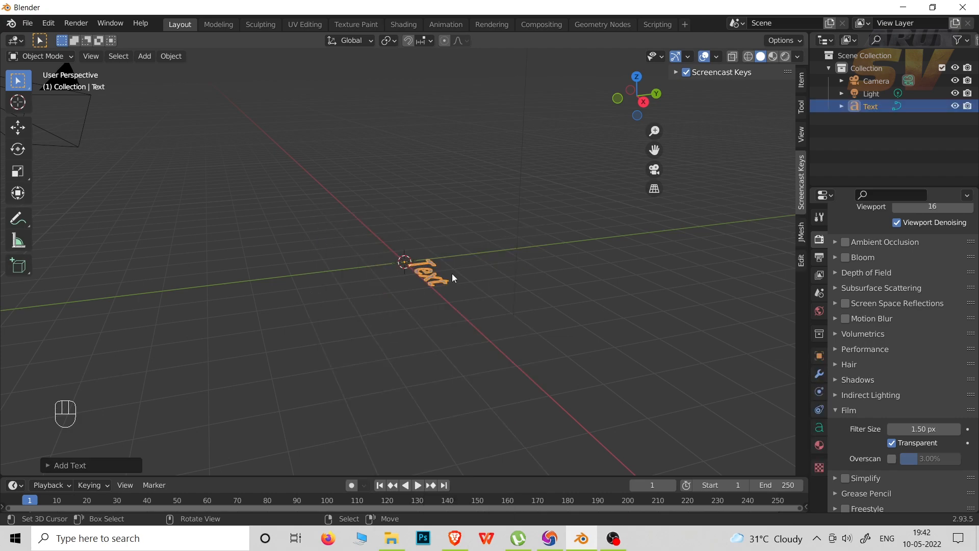
# Rotate the text object by -90 degrees in the right orthographic view so it stands upright
pyautogui.press('KP_7')
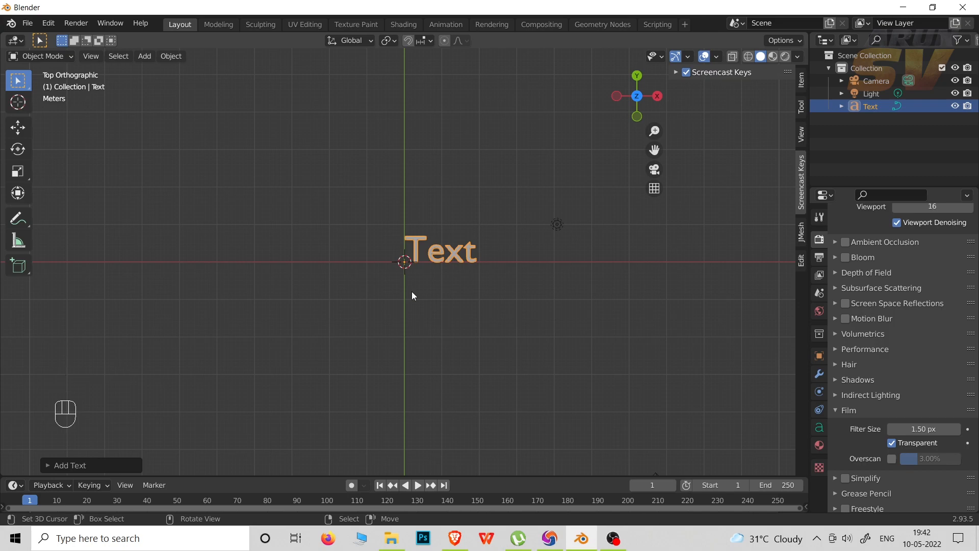
pyautogui.press('KP_1')
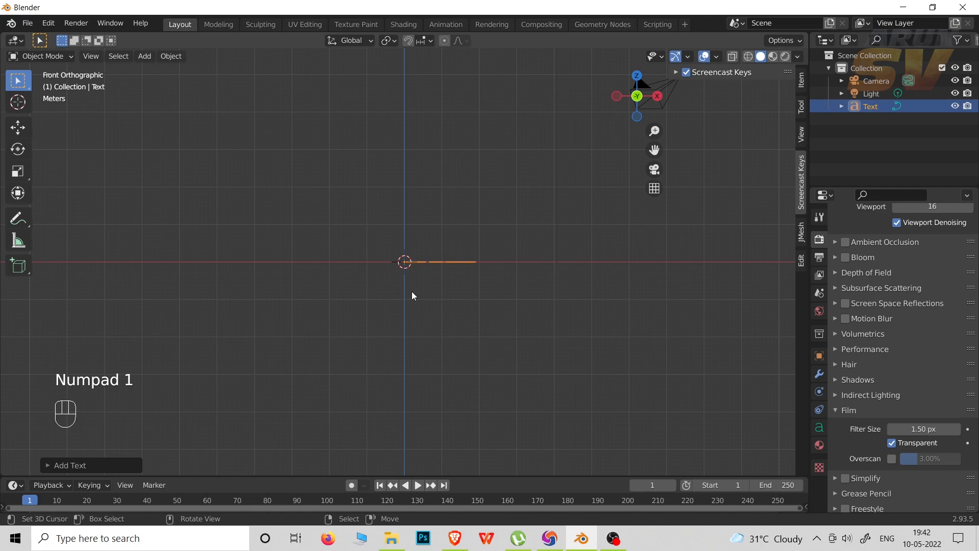
pyautogui.press('KP_3')
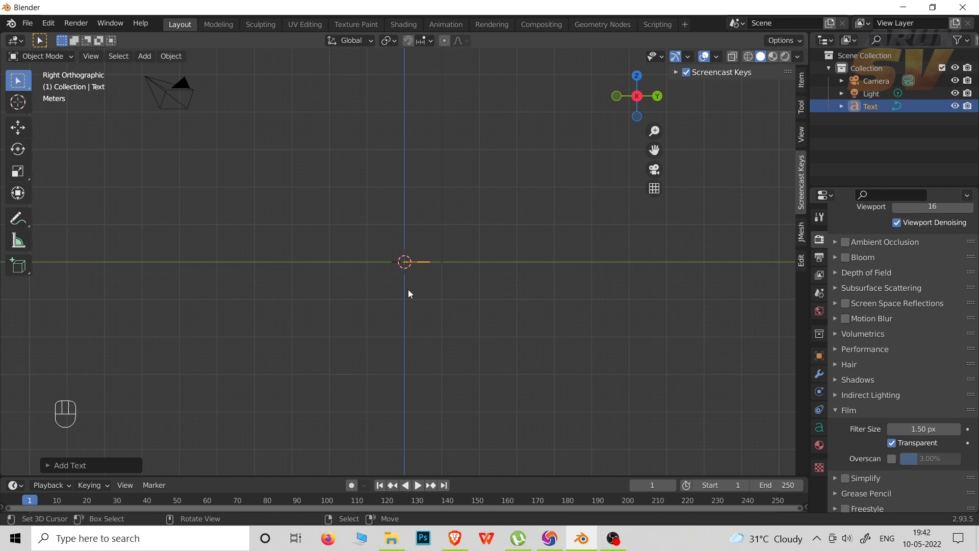
pyautogui.press('r')
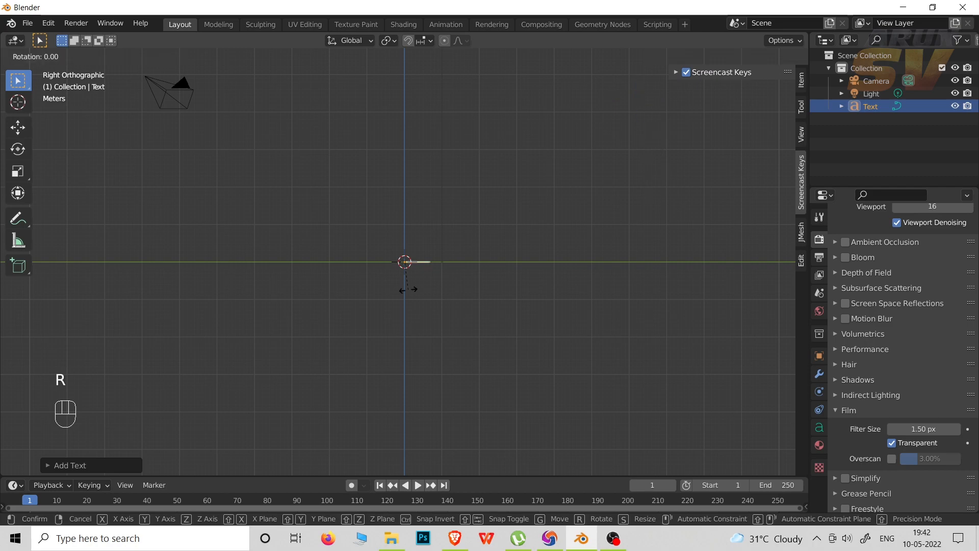
pyautogui.write('-90')
pyautogui.click(408, 290)
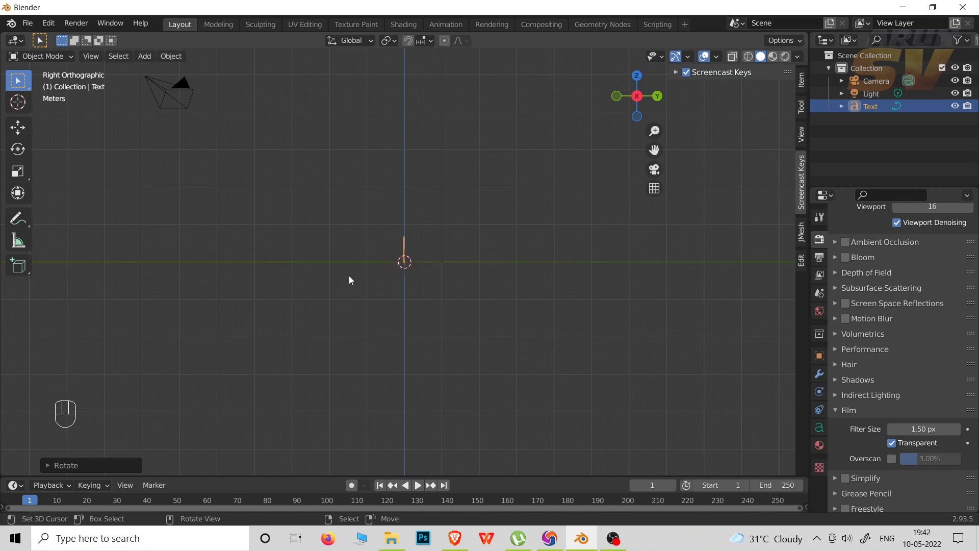
# Set the text's horizontal paragraph alignment to Center, working from the front view
pyautogui.moveTo(349, 275); pyautogui.dragTo(422, 316, button='middle')
pyautogui.press('KP_1')
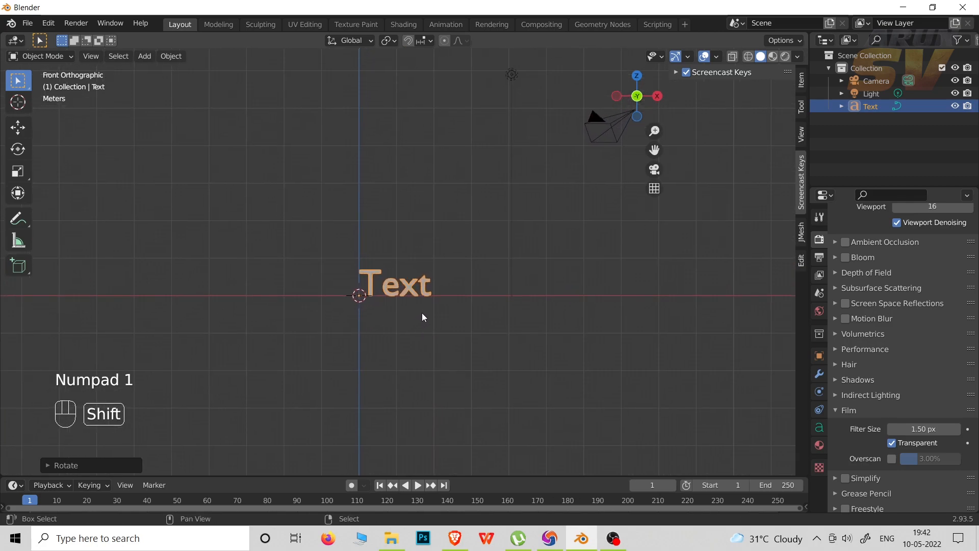
pyautogui.scroll(2, 428, 315)
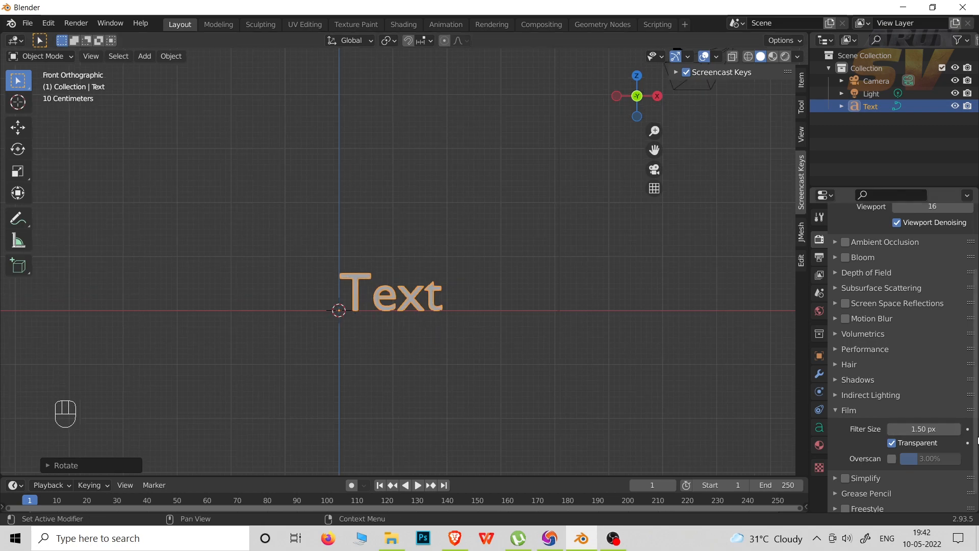
pyautogui.click(819, 428)
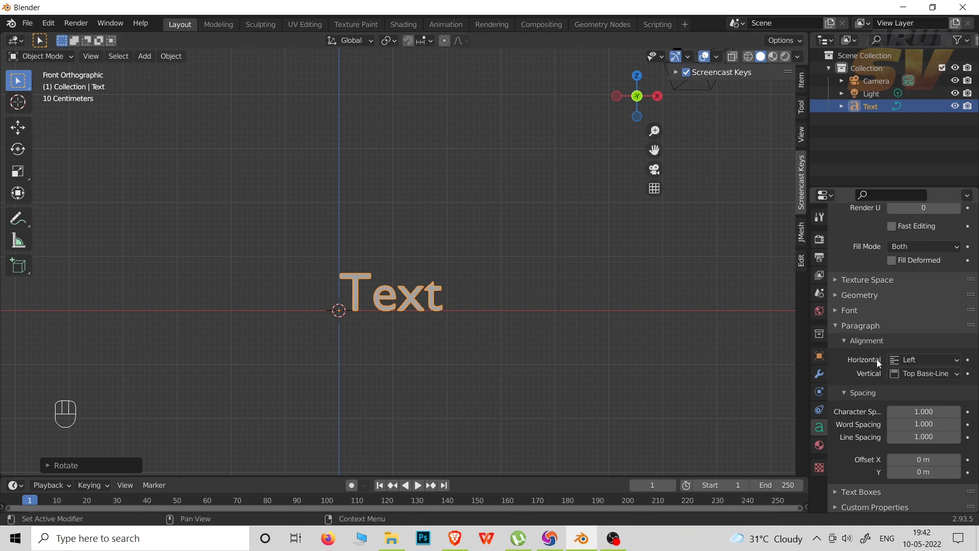
pyautogui.click(905, 359)
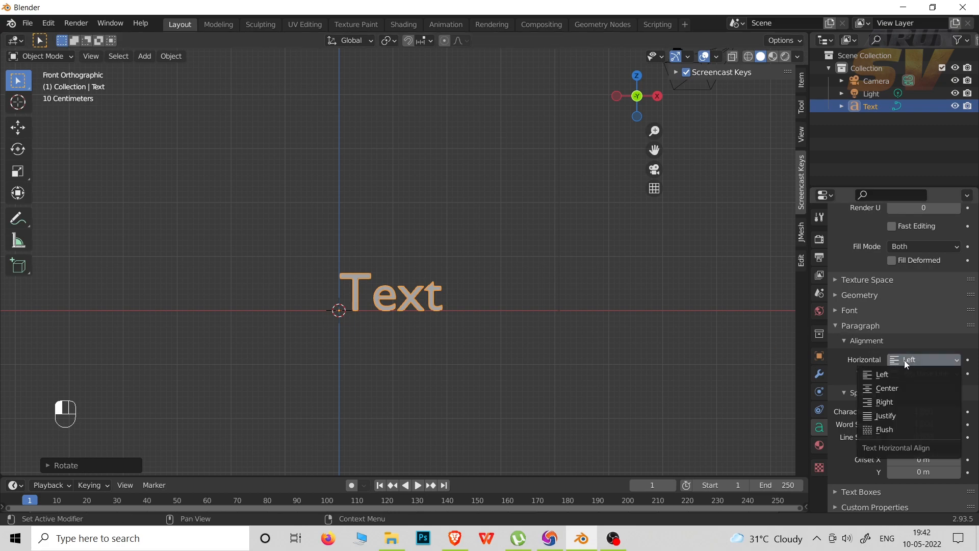
pyautogui.click(889, 390)
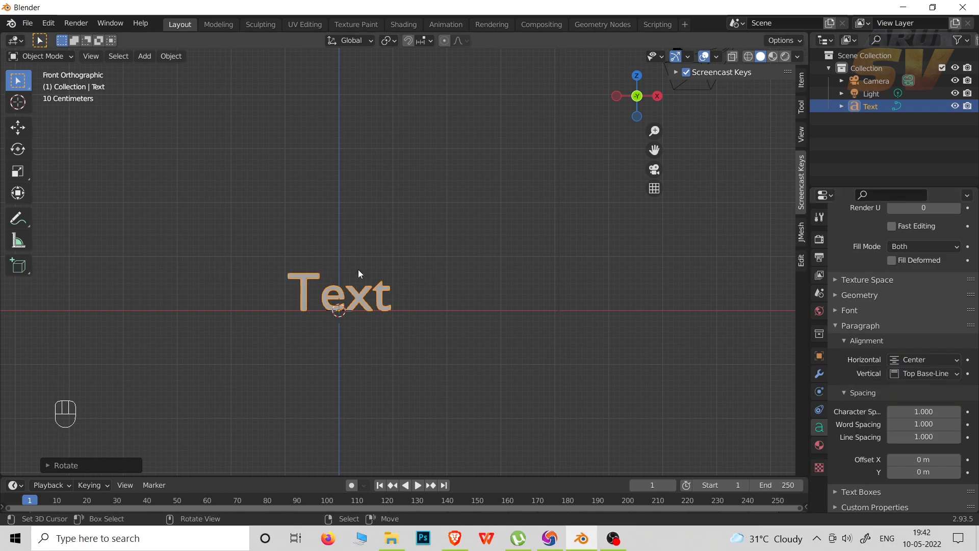
# Replace the default wording of the text object with the first name in capital letters and return to Object Mode
pyautogui.scroll(2, 378, 284)
pyautogui.keyDown('shift'); pyautogui.moveTo(328, 300); pyautogui.dragTo(389, 256, button='middle'); pyautogui.keyUp('shift')
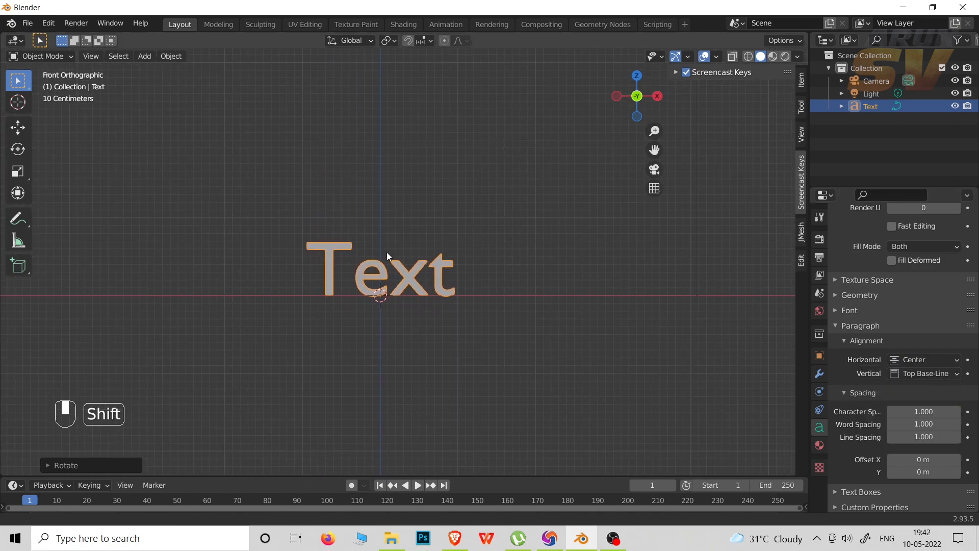
pyautogui.scroll(1, 423, 283)
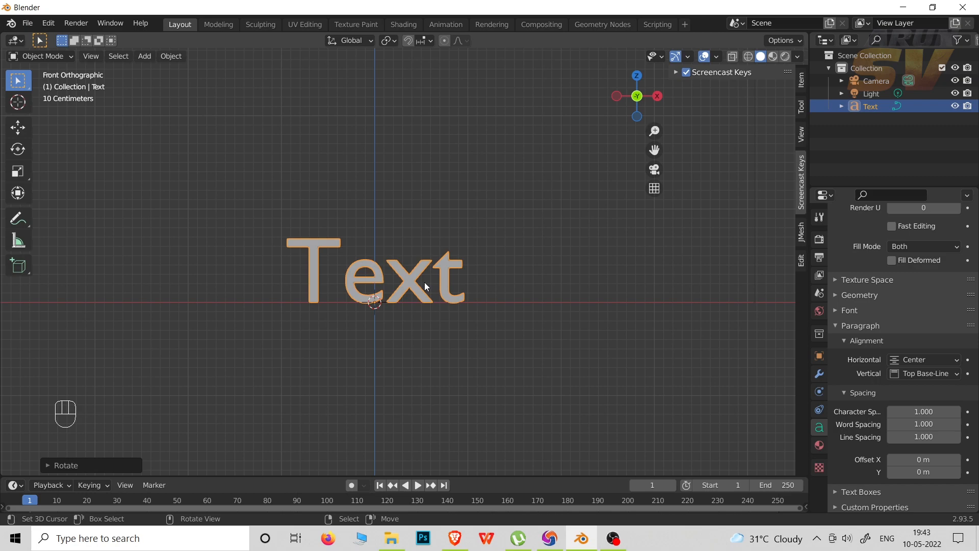
pyautogui.press('Tab')
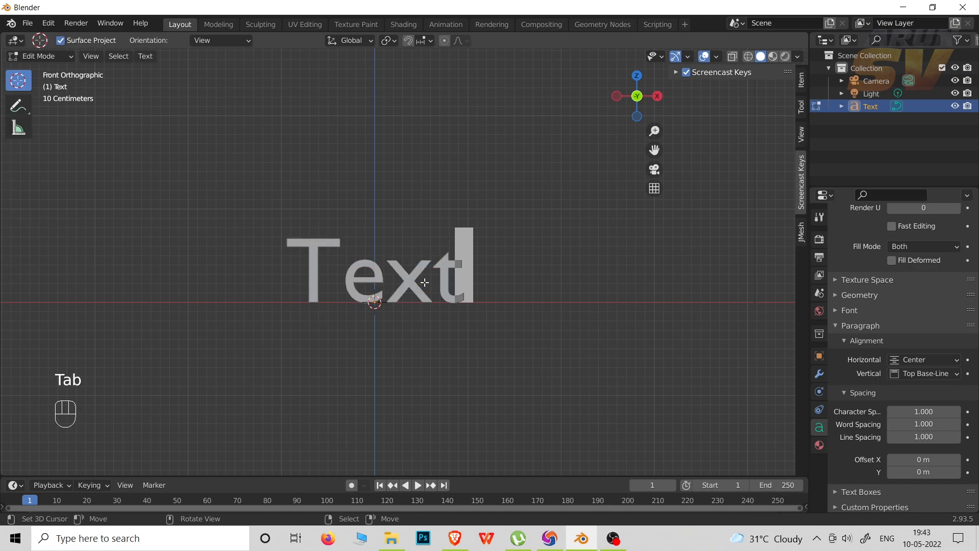
pyautogui.press('BackSpace')
pyautogui.press('BackSpace')
pyautogui.press('BackSpace')
pyautogui.press('BackSpace')
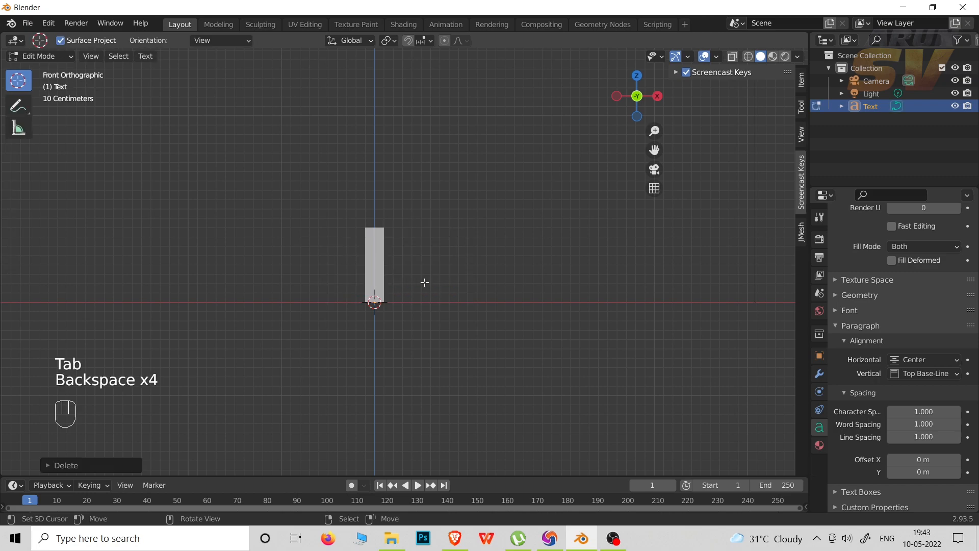
pyautogui.write('ARUN')
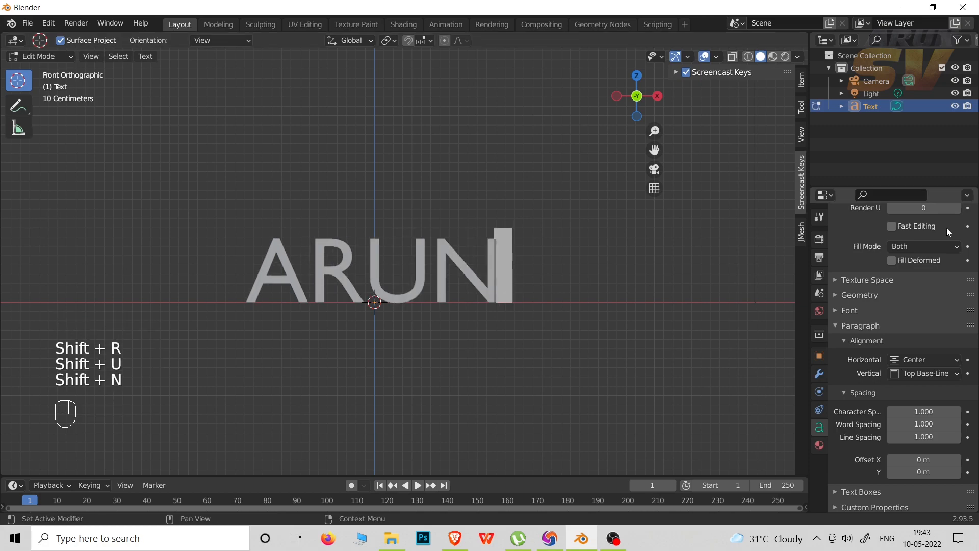
pyautogui.scroll(4, 881, 323)
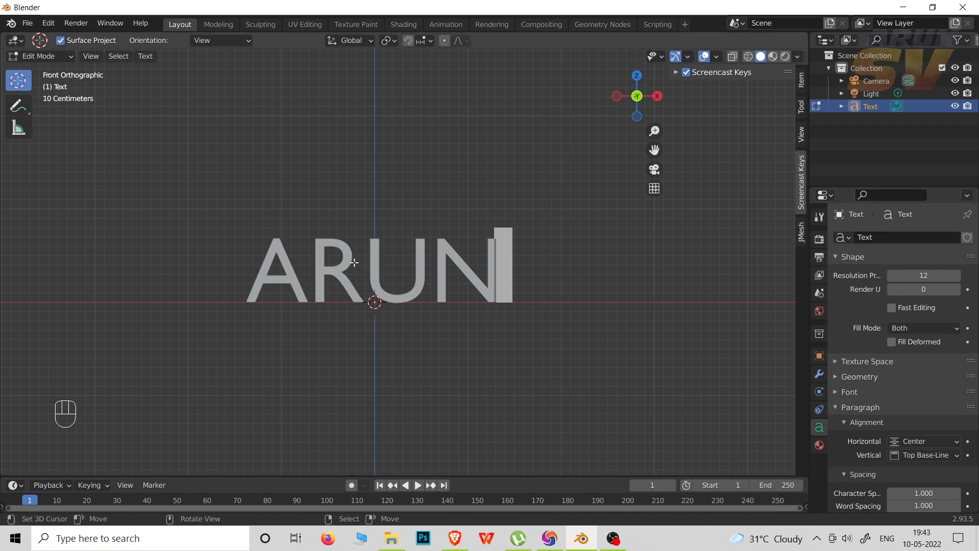
pyautogui.click(42, 56)
pyautogui.click(43, 71)
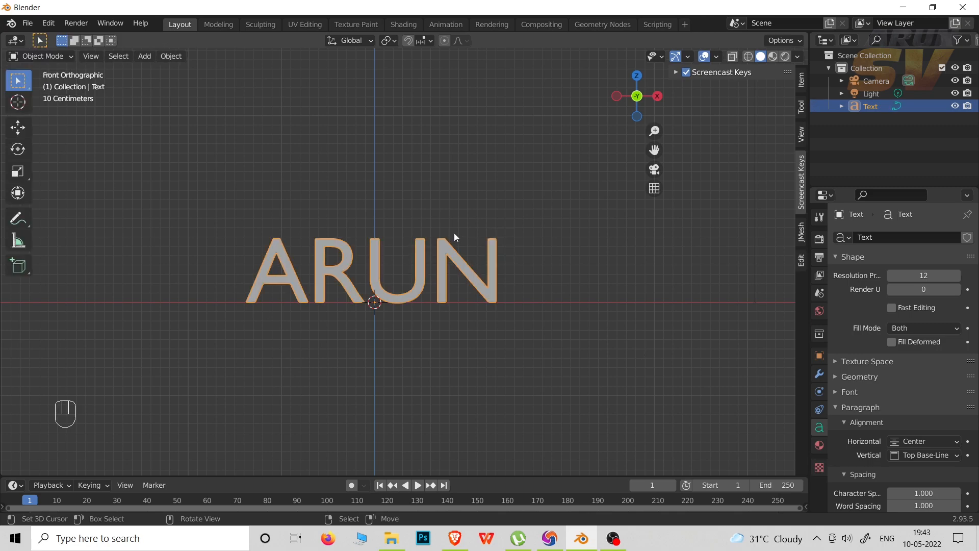
# Expand the Geometry settings of the text object
pyautogui.moveTo(487, 236); pyautogui.dragTo(443, 250, button='middle')
pyautogui.scroll(3, 449, 262)
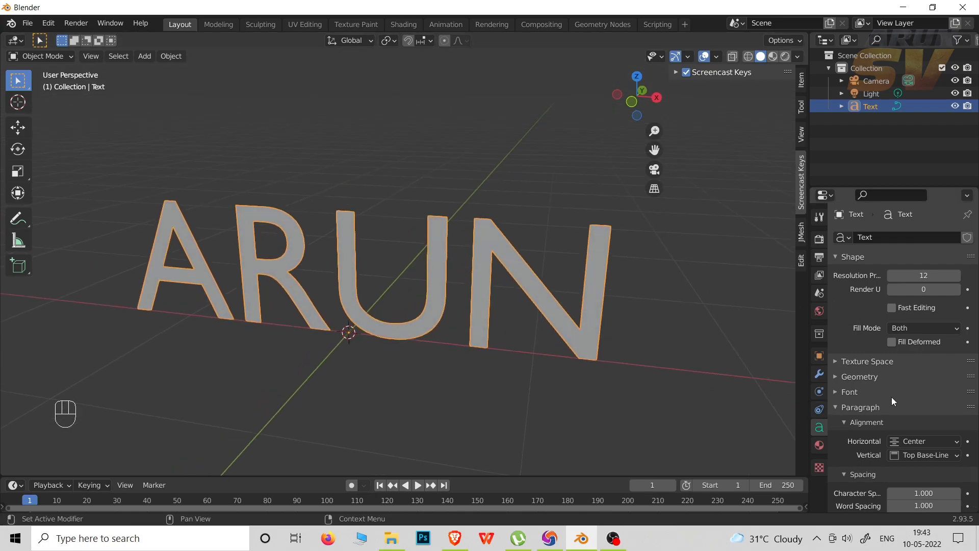
pyautogui.scroll(-2, 892, 401)
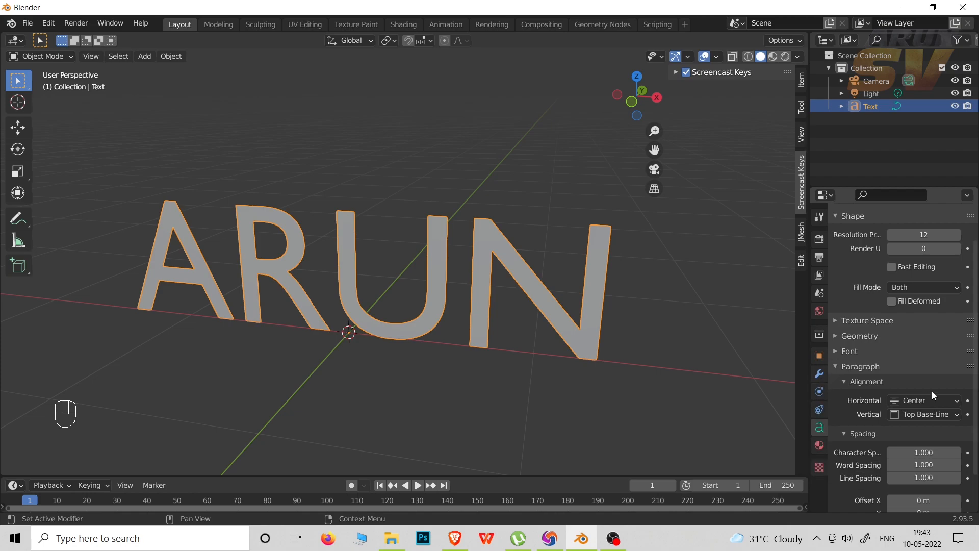
pyautogui.scroll(2, 896, 434)
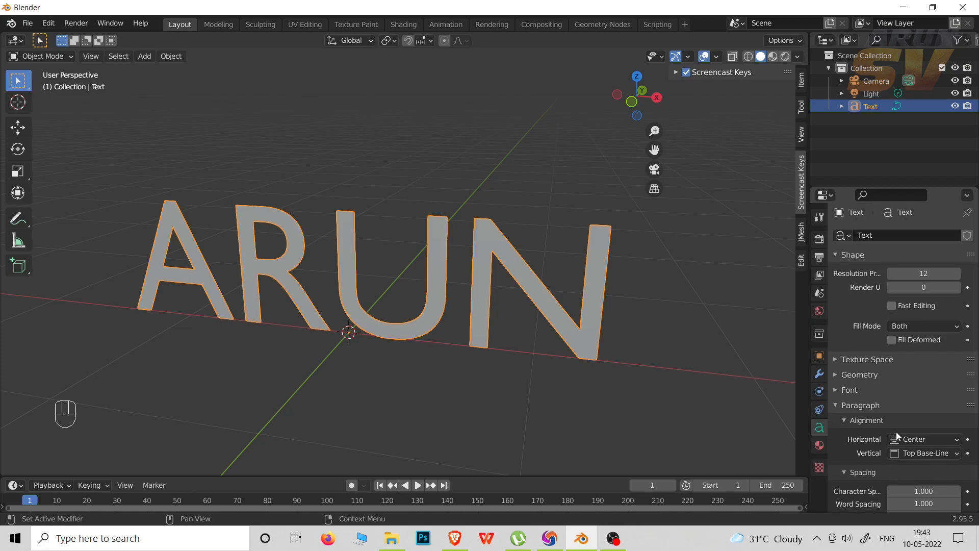
pyautogui.click(836, 377)
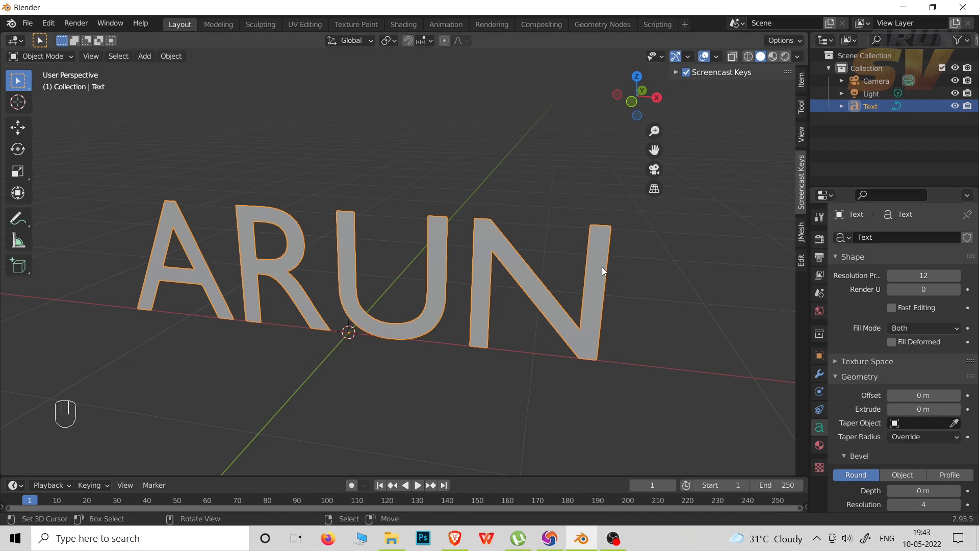
# Try out a geometry offset on the text's letters and reset the offset to 0 m
pyautogui.click(923, 396)
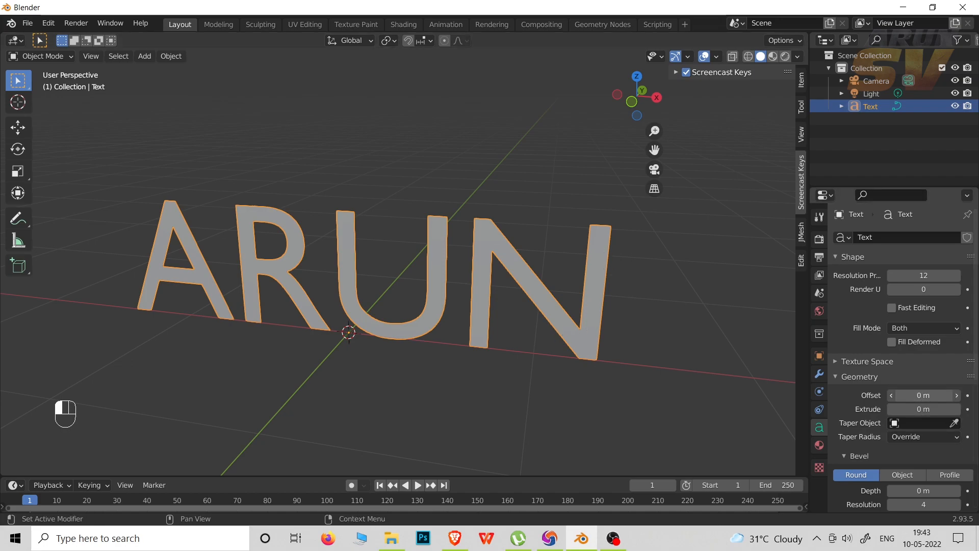
pyautogui.moveTo(923, 396)
pyautogui.mouseDown()
pyautogui.moveTo(903, 396)
pyautogui.moveTo(934, 396)
pyautogui.moveTo(913, 396)
pyautogui.mouseUp()
pyautogui.click(926, 398)
pyautogui.write('0')
pyautogui.press('Return')
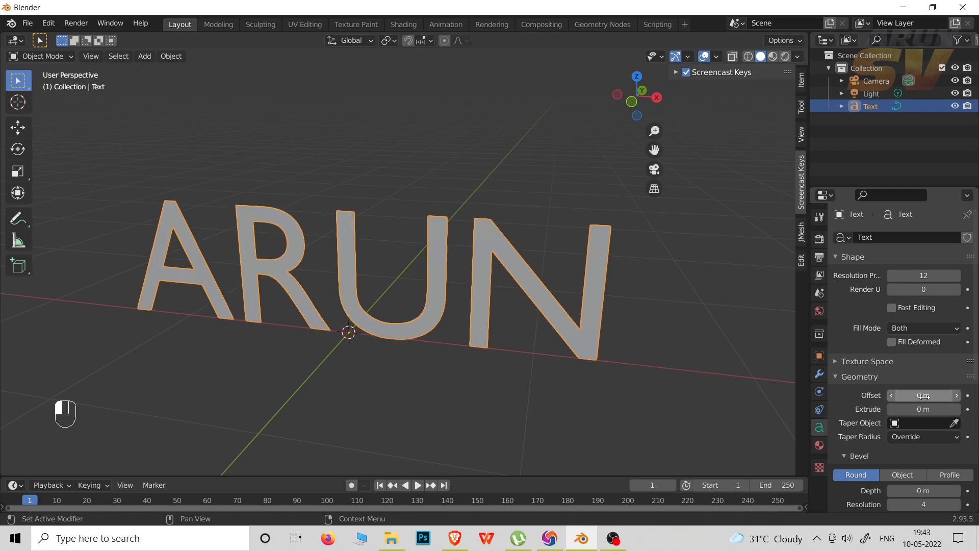
# Set the text's extrude depth to 0.06 m to give the letters thickness
pyautogui.moveTo(528, 274); pyautogui.dragTo(562, 329, button='middle')
pyautogui.moveTo(904, 414); pyautogui.dragTo(912, 414)
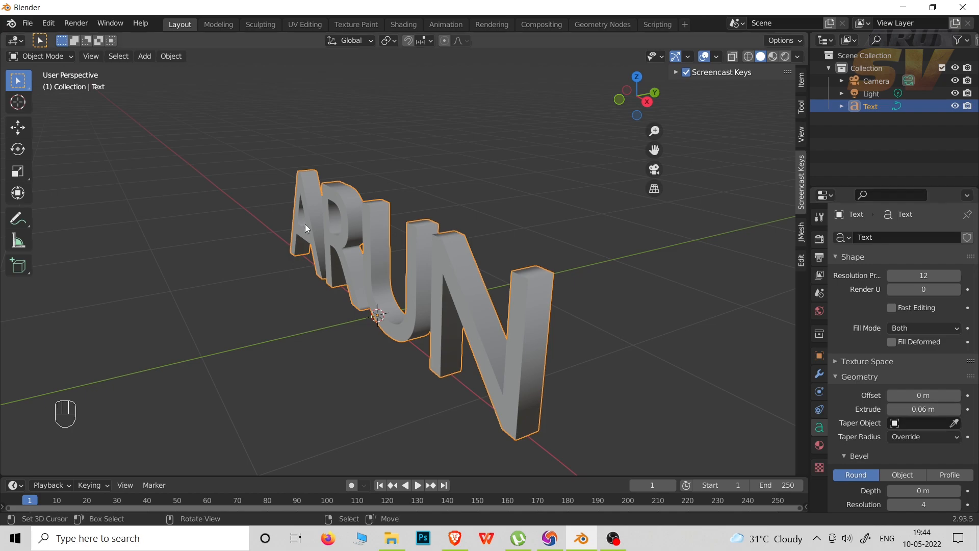
# Duplicate the text object in place and move the copy about 0.028 m along the global Y axis
pyautogui.moveTo(379, 264); pyautogui.dragTo(471, 284, button='middle')
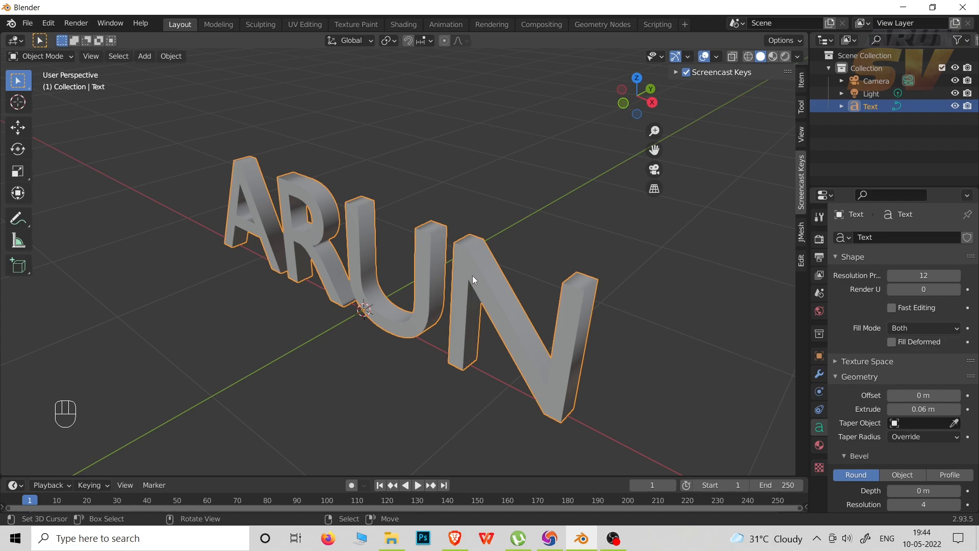
pyautogui.hotkey('shift', 'd')
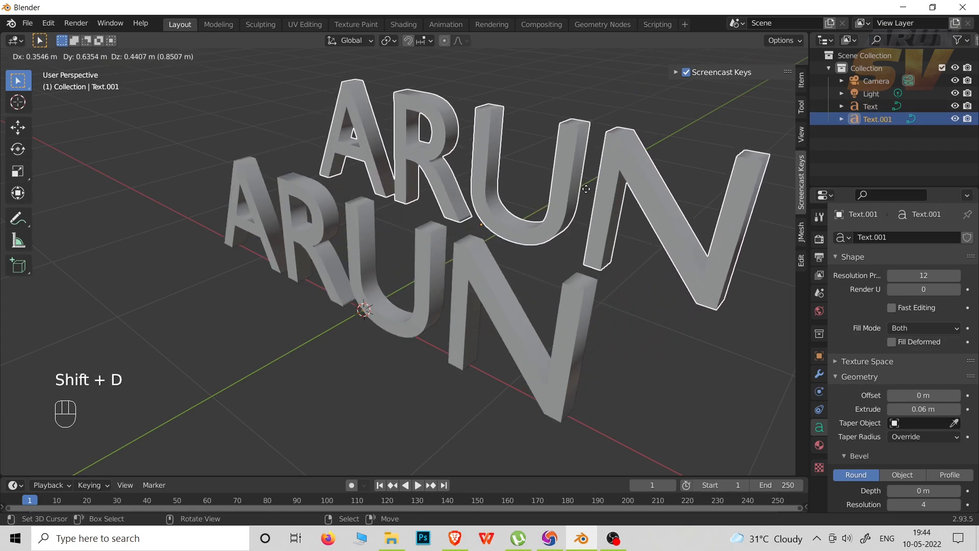
pyautogui.rightClick(586, 188)
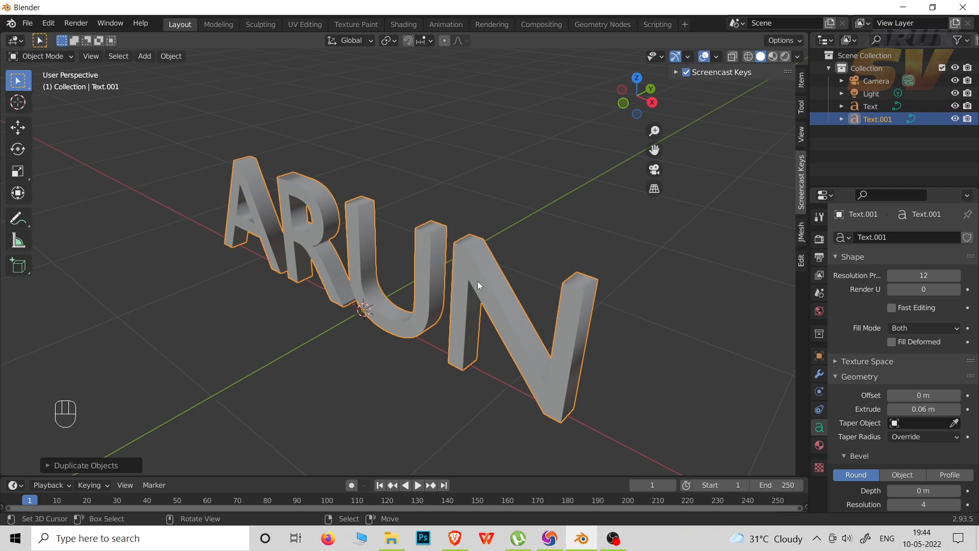
pyautogui.moveTo(422, 285); pyautogui.dragTo(442, 260, button='middle')
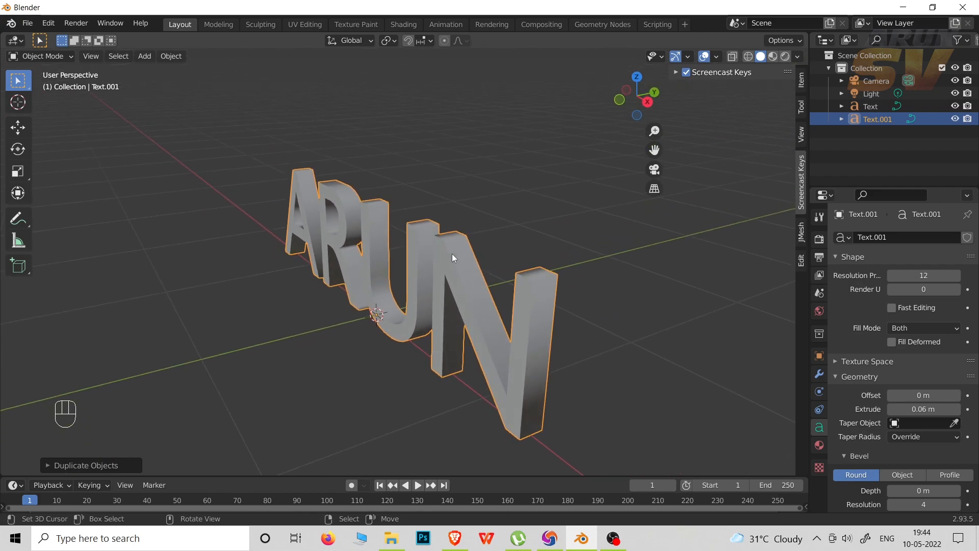
pyautogui.press('g')
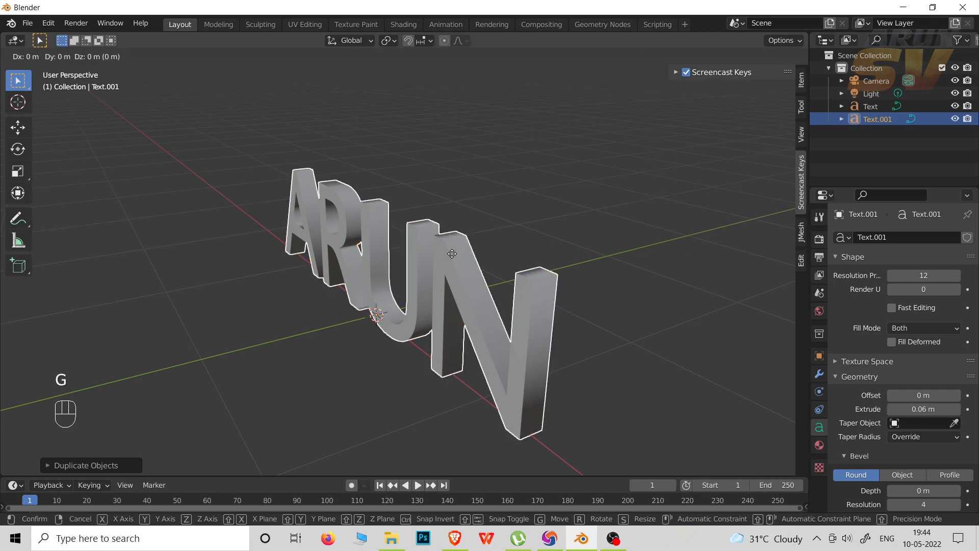
pyautogui.press('y')
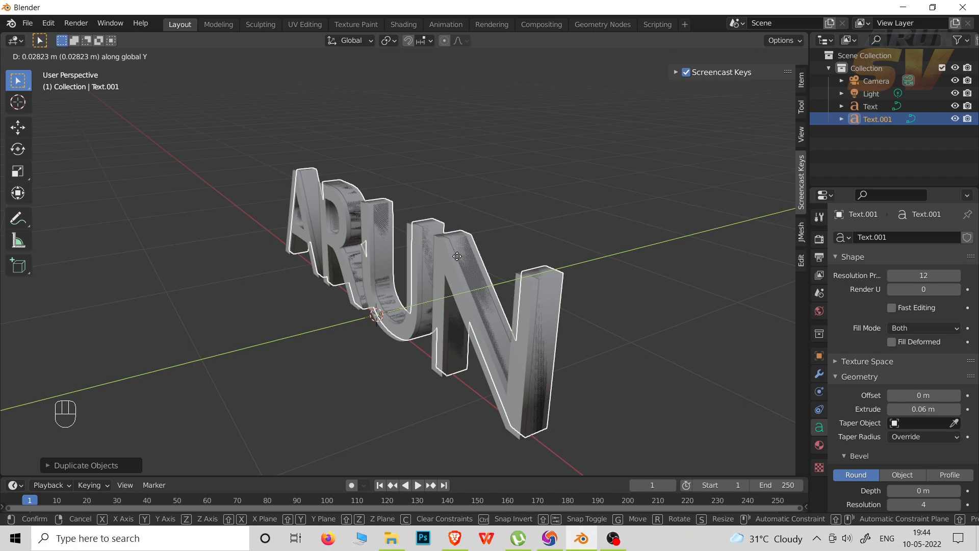
pyautogui.click(457, 257)
# Set the duplicated text's geometry offset to 0.04 m so it forms a thicker outline around the original letters
pyautogui.moveTo(555, 322); pyautogui.dragTo(573, 402, button='middle')
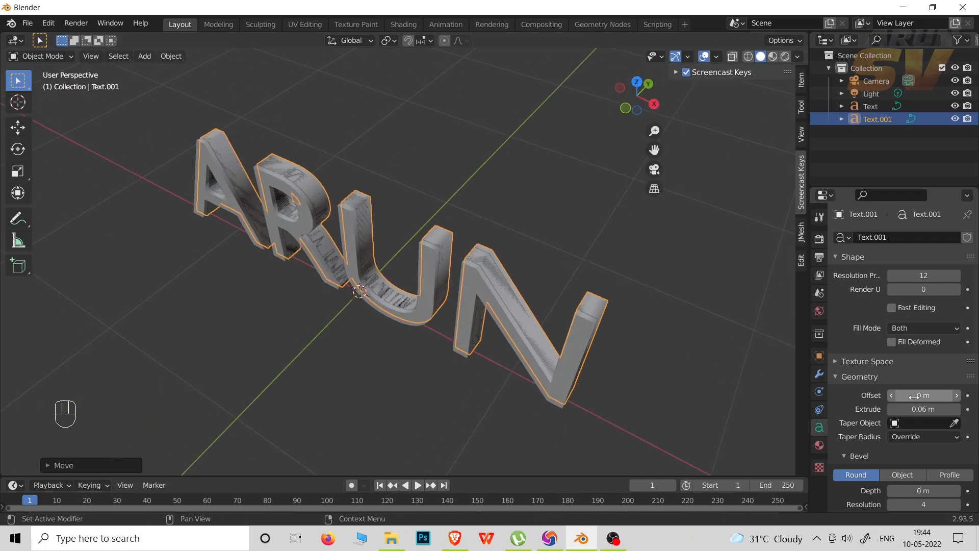
pyautogui.moveTo(918, 397); pyautogui.dragTo(924, 397)
pyautogui.moveTo(567, 346); pyautogui.dragTo(503, 321, button='middle')
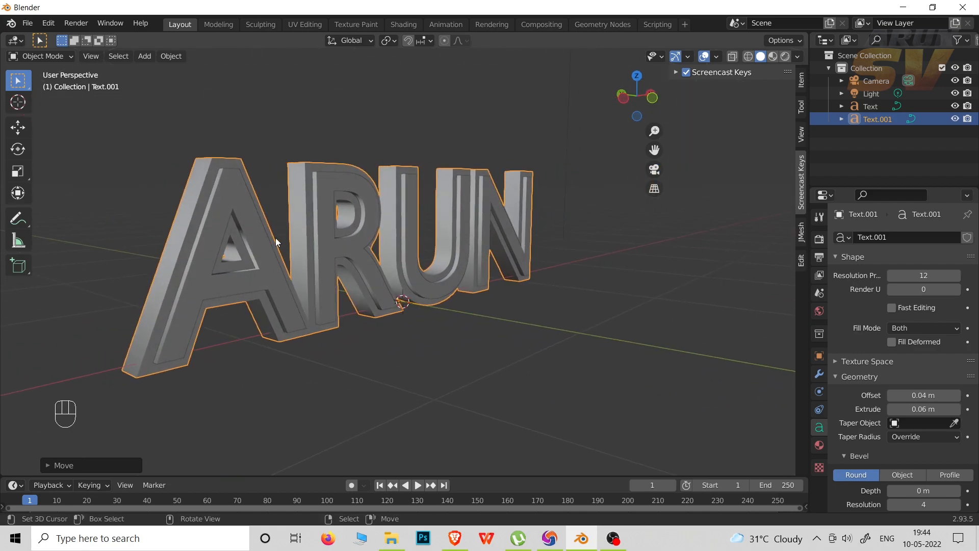
pyautogui.moveTo(202, 196); pyautogui.dragTo(237, 275, button='middle')
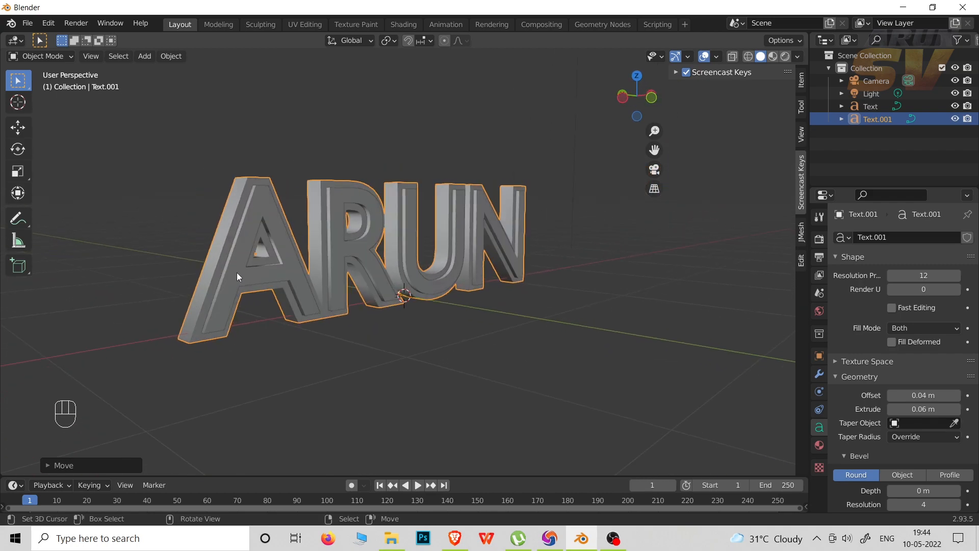
# Add a new material to the original text object and display the viewport in Material Preview
pyautogui.click(238, 275)
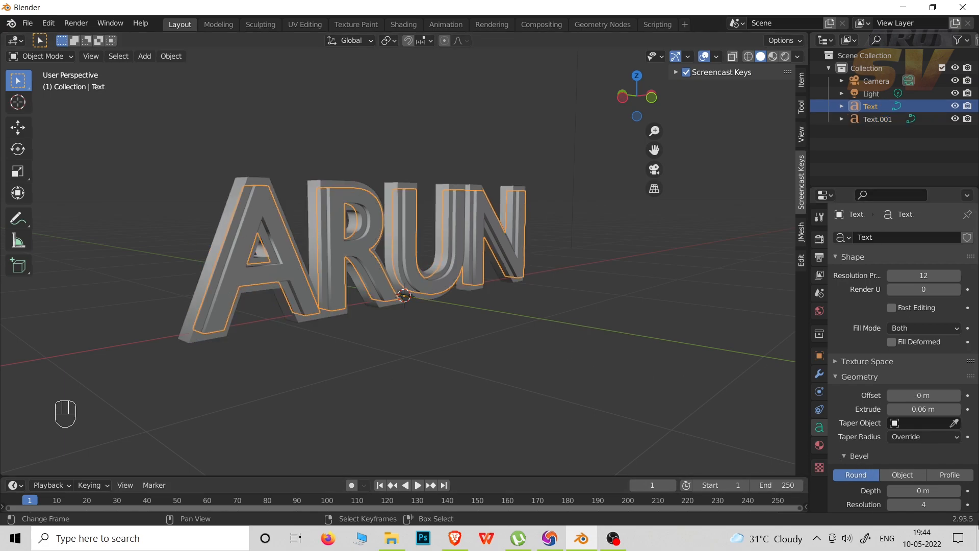
pyautogui.click(820, 445)
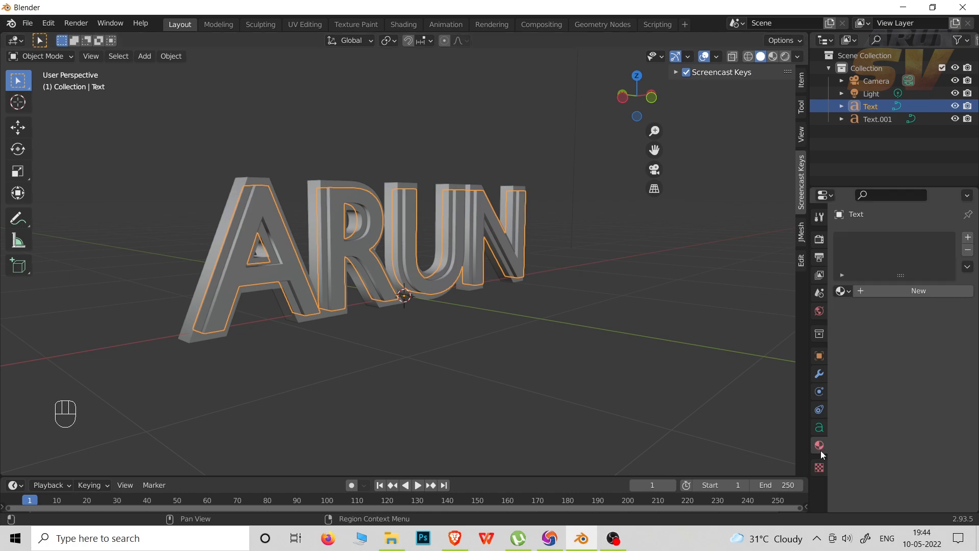
pyautogui.click(777, 57)
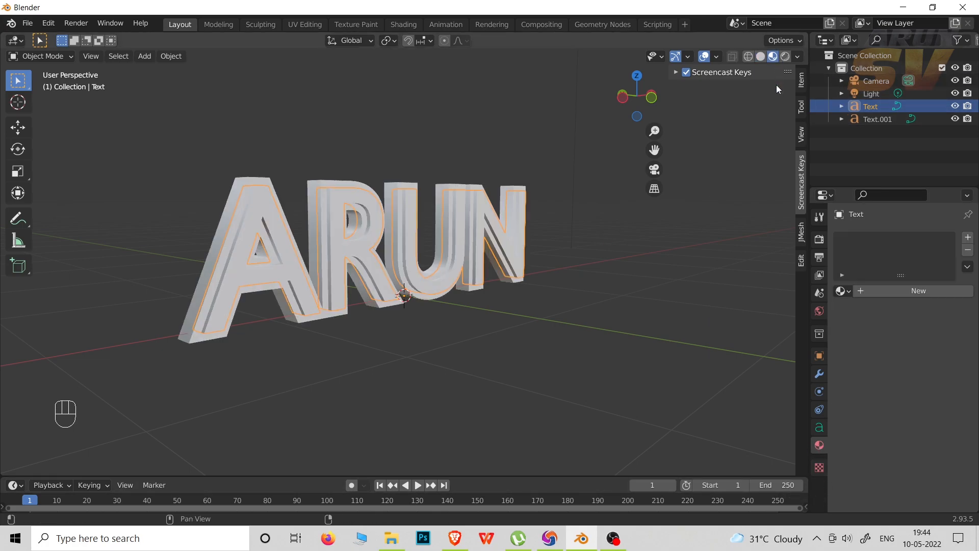
pyautogui.moveTo(413, 185); pyautogui.dragTo(418, 207, button='middle')
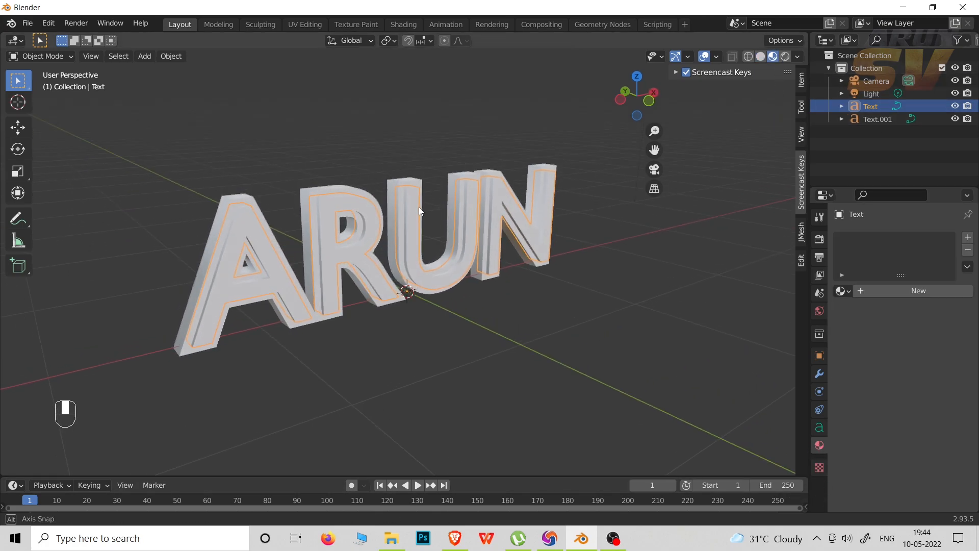
pyautogui.click(929, 290)
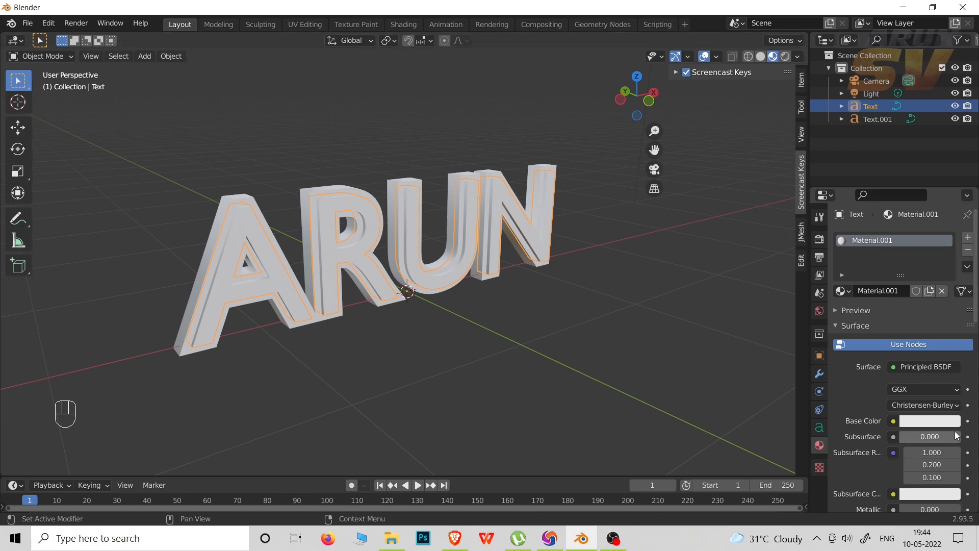
# Set the original text's material to metallic 1.000 and roughness 0.083
pyautogui.scroll(-6, 856, 403)
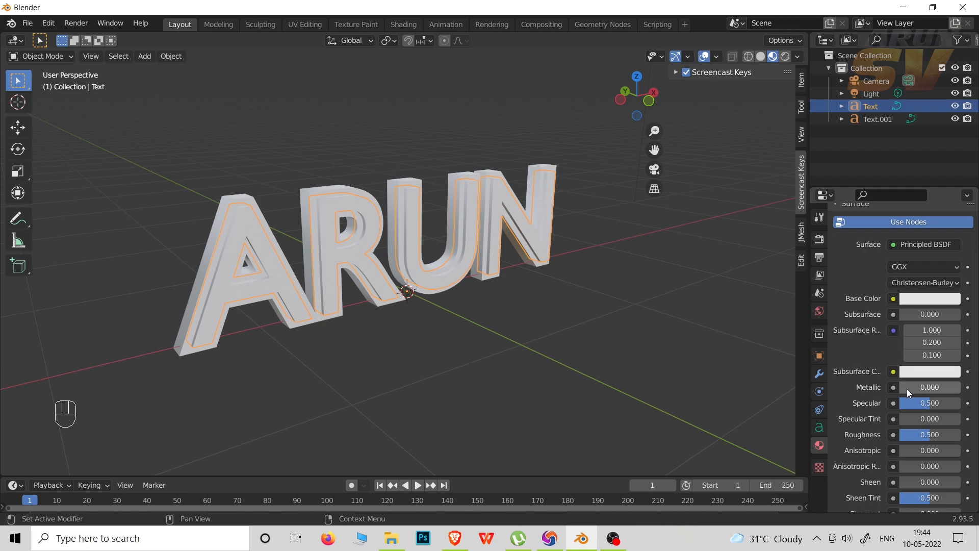
pyautogui.moveTo(908, 391); pyautogui.dragTo(964, 391)
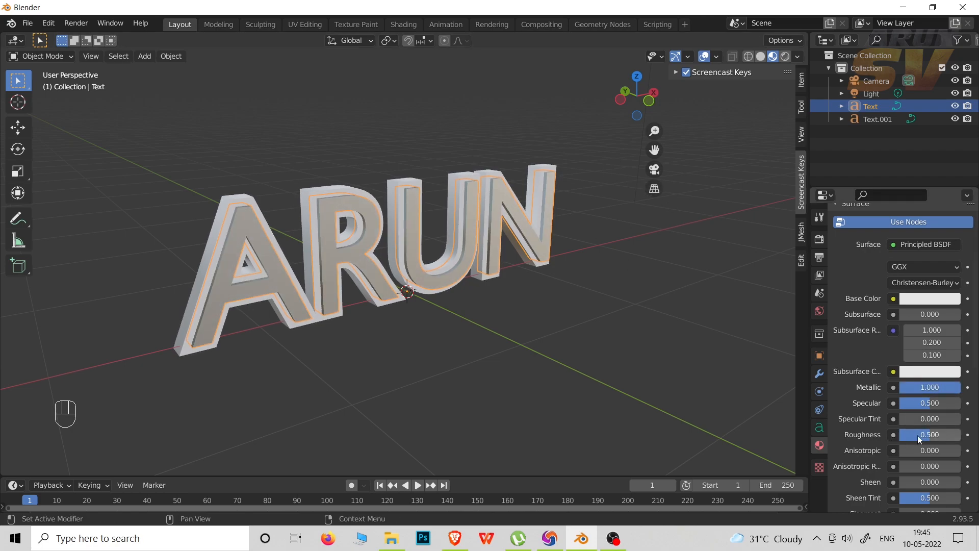
pyautogui.moveTo(929, 436); pyautogui.dragTo(898, 436)
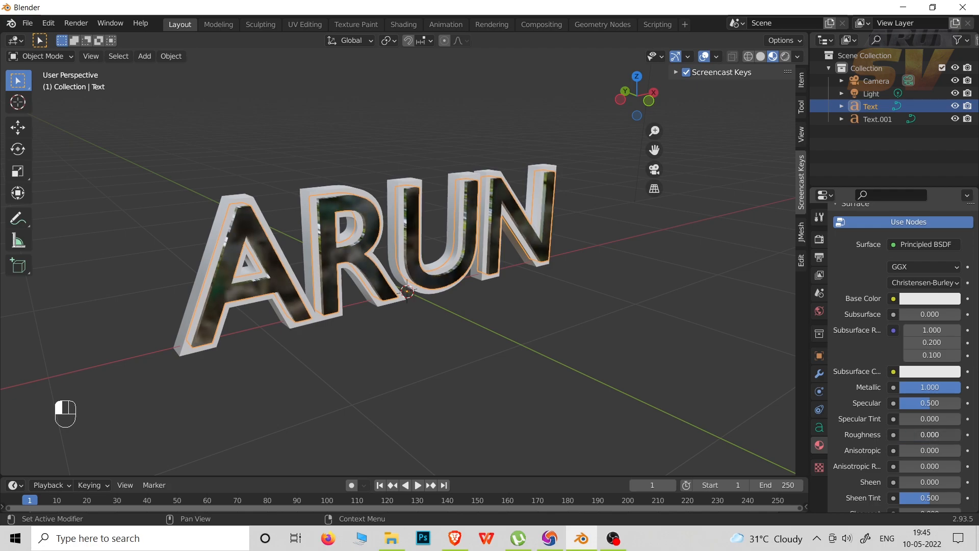
pyautogui.moveTo(678, 347); pyautogui.dragTo(470, 261, button='middle')
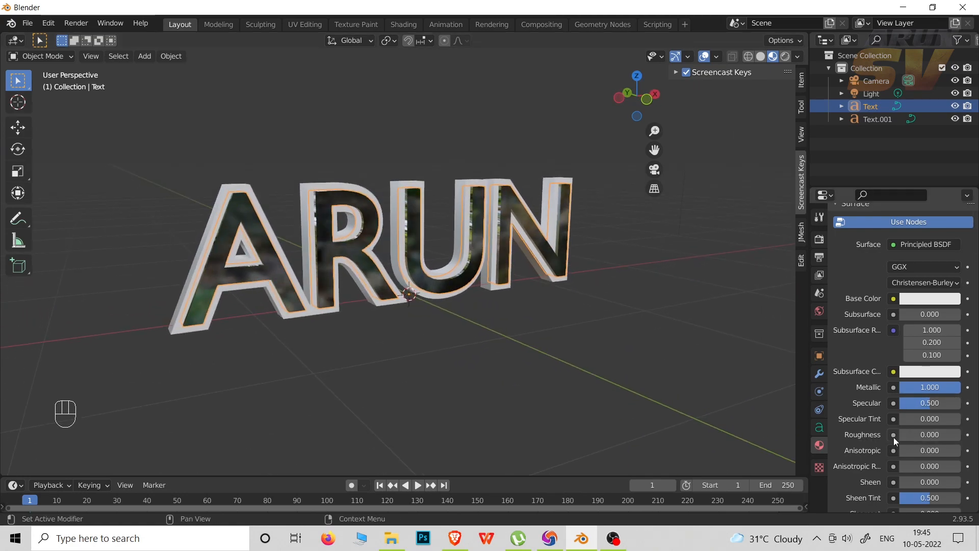
pyautogui.moveTo(906, 438); pyautogui.dragTo(912, 438)
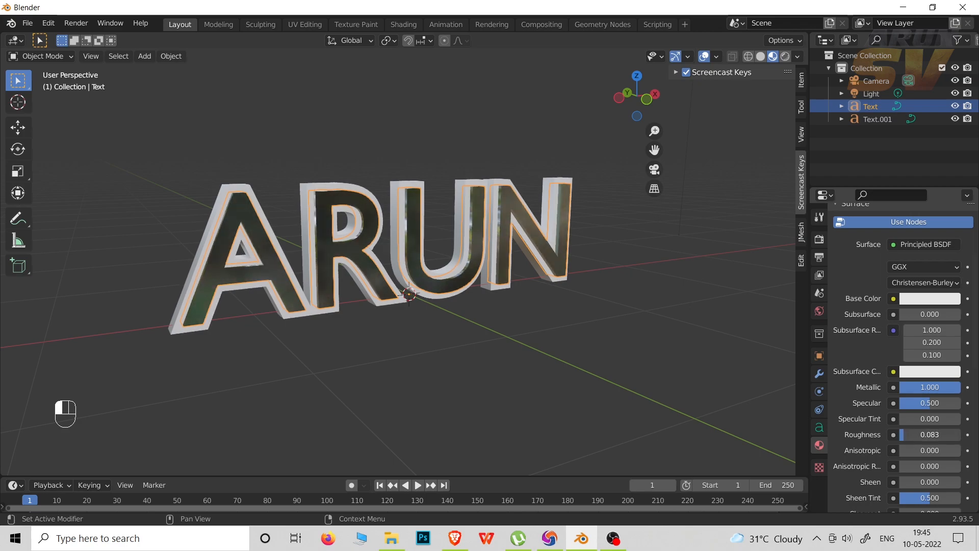
# Add a new material to the duplicated text with metallic 1.000 and roughness 0.277
pyautogui.moveTo(559, 232); pyautogui.dragTo(512, 265, button='middle')
pyautogui.click(514, 186)
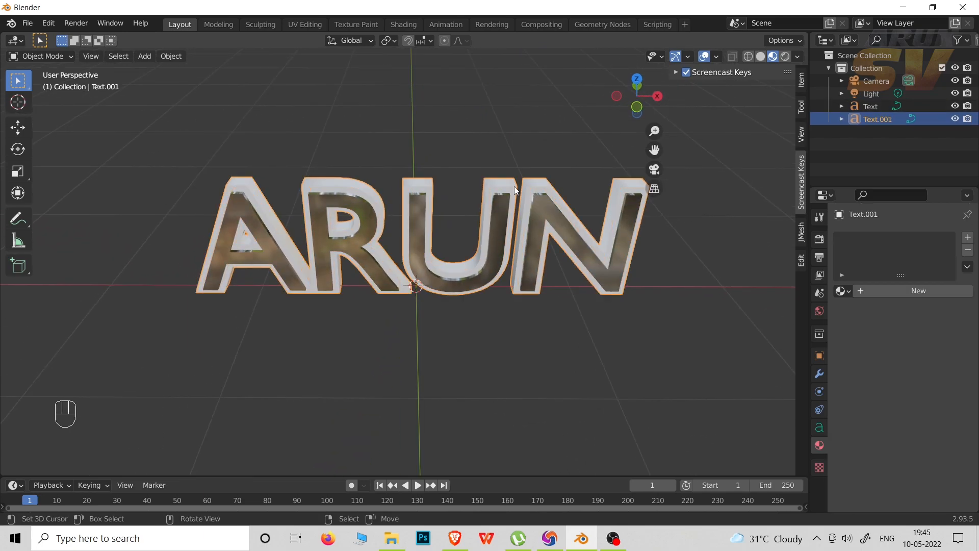
pyautogui.moveTo(411, 250); pyautogui.dragTo(470, 256, button='middle')
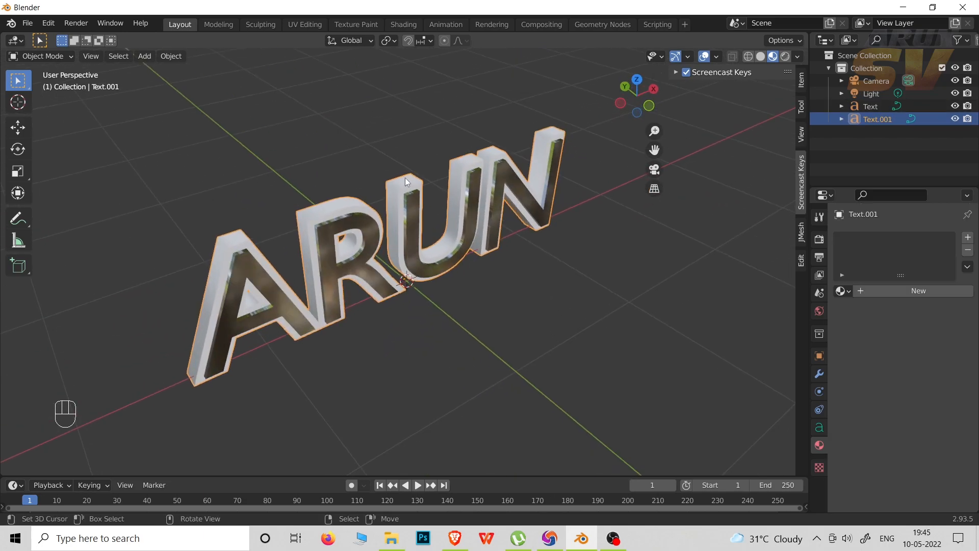
pyautogui.moveTo(577, 238); pyautogui.dragTo(614, 221, button='middle')
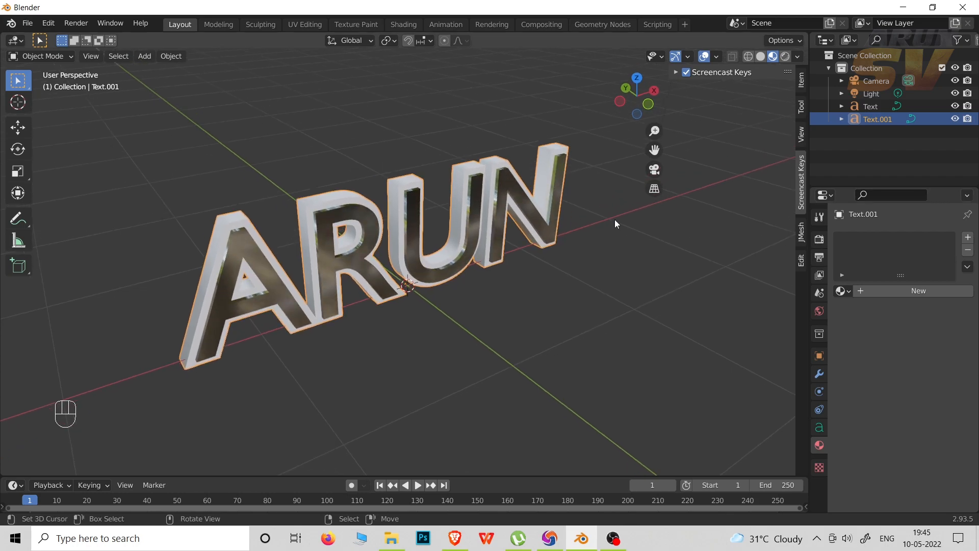
pyautogui.click(904, 295)
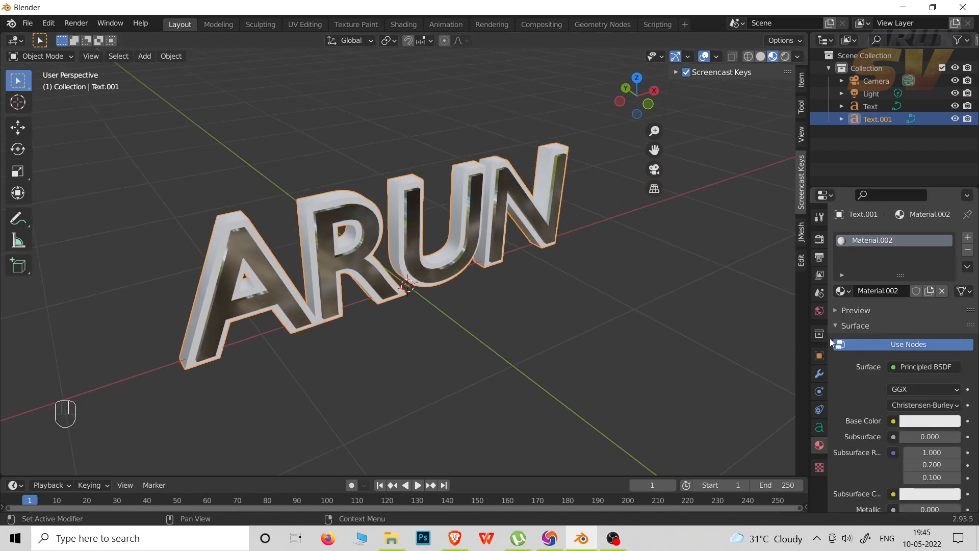
pyautogui.scroll(-2, 840, 361)
pyautogui.scroll(-2, 841, 361)
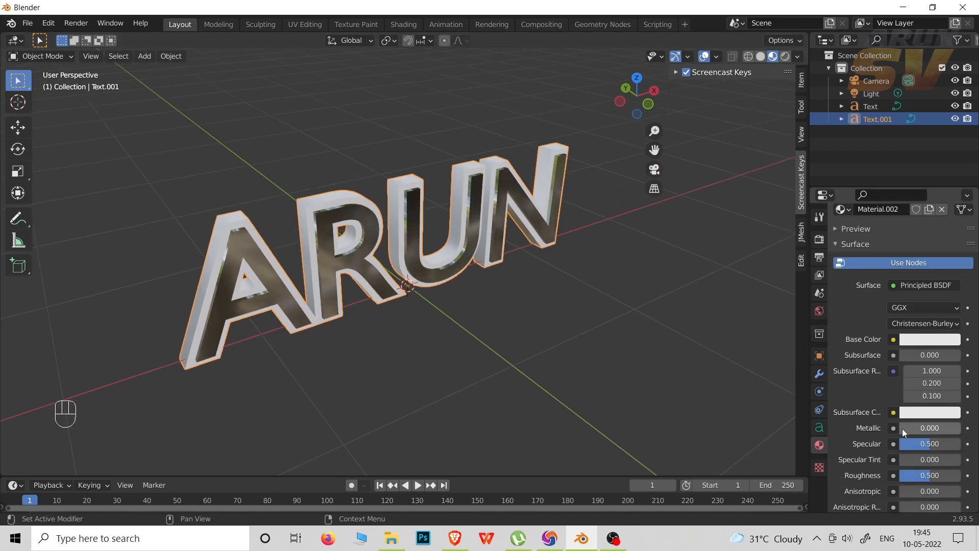
pyautogui.moveTo(902, 429); pyautogui.dragTo(961, 428)
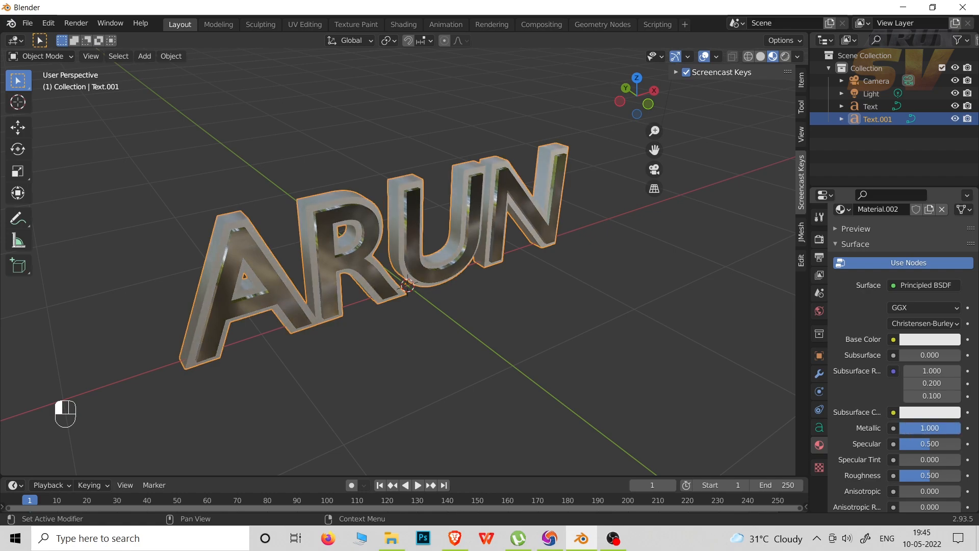
pyautogui.moveTo(332, 236)
pyautogui.mouseDown(button='middle')
pyautogui.moveTo(318, 247)
pyautogui.moveTo(326, 247)
pyautogui.mouseUp(button='middle')
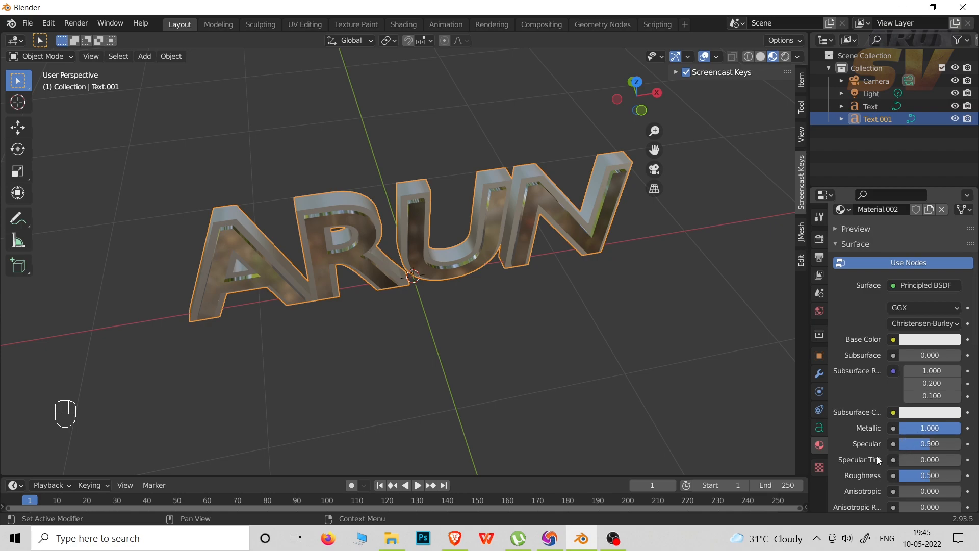
pyautogui.moveTo(928, 476); pyautogui.dragTo(918, 476)
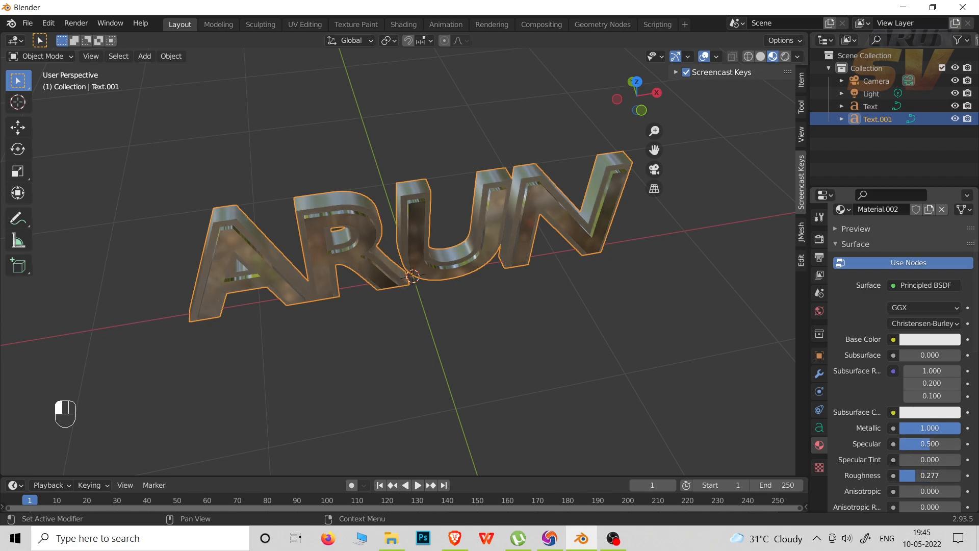
# Change the base color of the duplicated text's material to golden yellow, with hue 0.130, saturation 0.854 and value 0.800
pyautogui.moveTo(450, 265); pyautogui.dragTo(531, 256, button='middle')
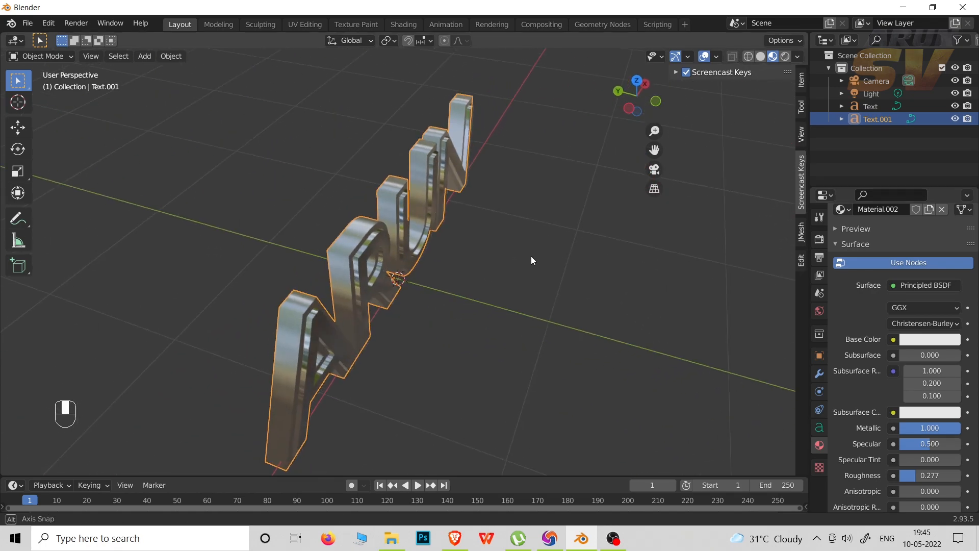
pyautogui.click(926, 340)
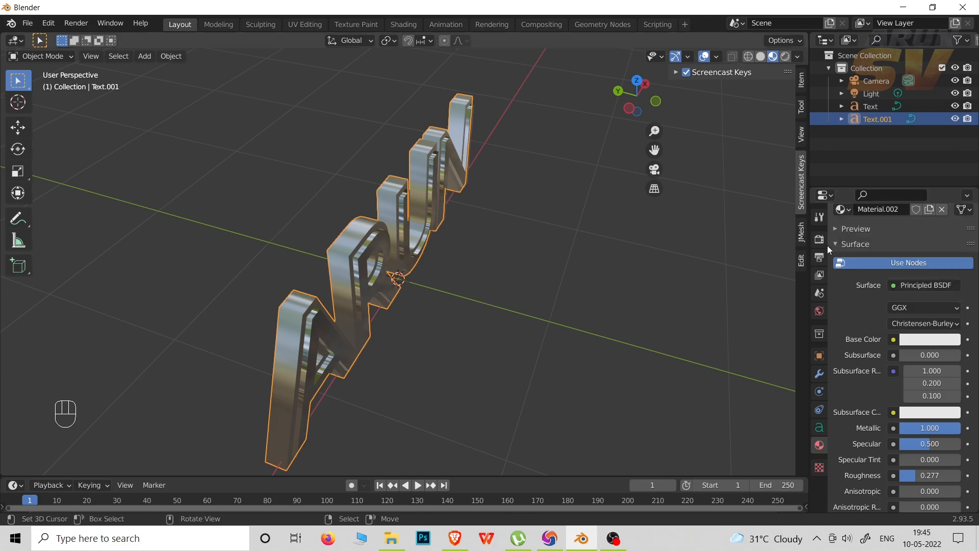
pyautogui.click(911, 340)
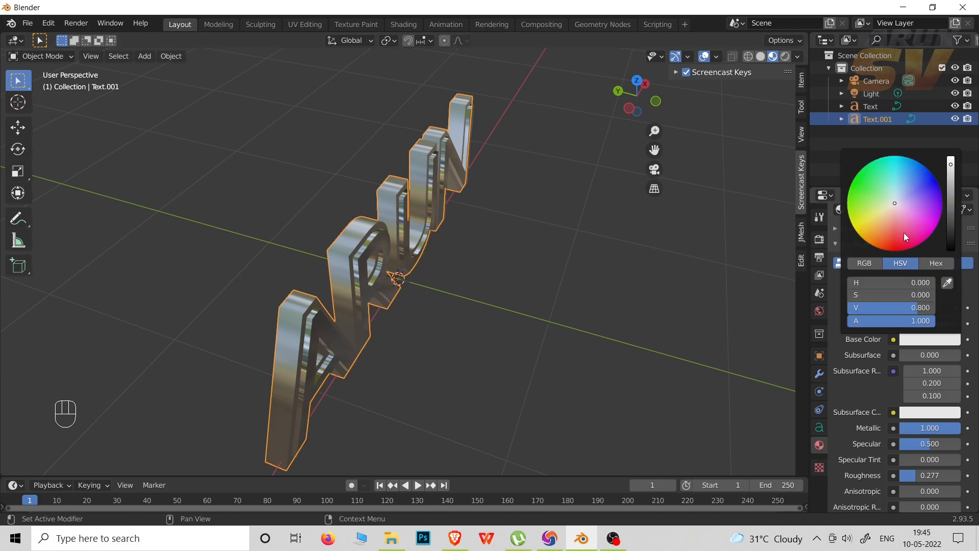
pyautogui.moveTo(896, 205); pyautogui.dragTo(878, 218)
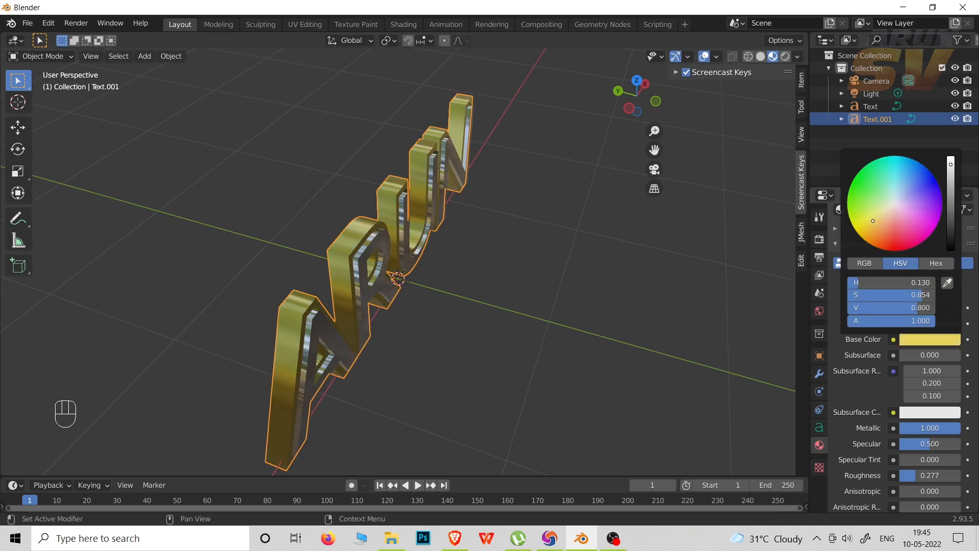
pyautogui.moveTo(491, 273); pyautogui.dragTo(460, 227, button='middle')
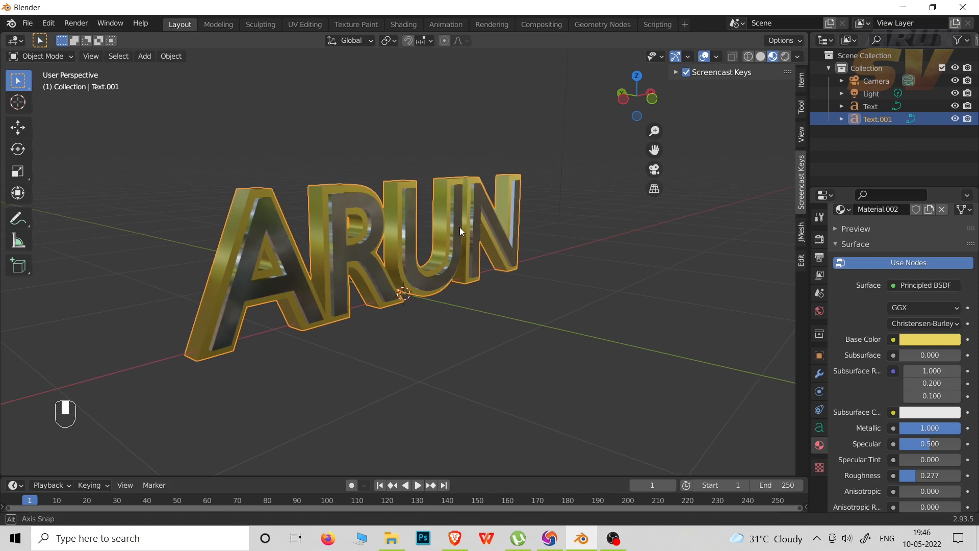
# Give the original silver text object a round bevel with a depth of 0.02 m
pyautogui.click(340, 201)
pyautogui.scroll(-5, 898, 416)
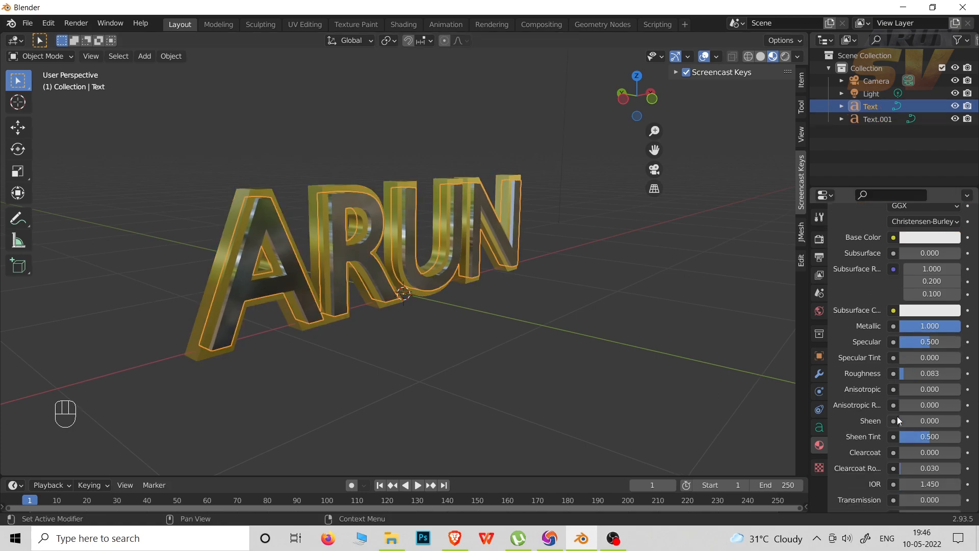
pyautogui.scroll(-3, 897, 417)
pyautogui.click(820, 427)
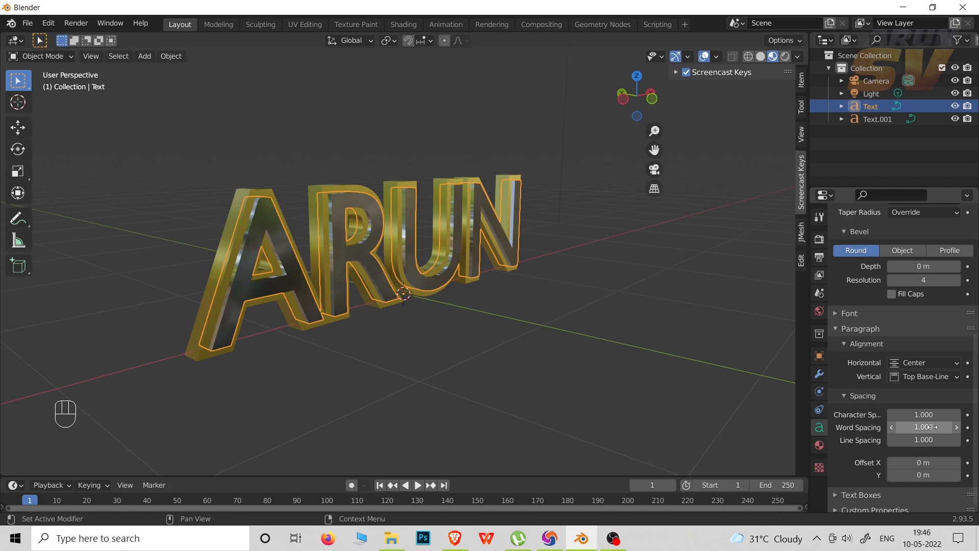
pyautogui.scroll(-1, 921, 434)
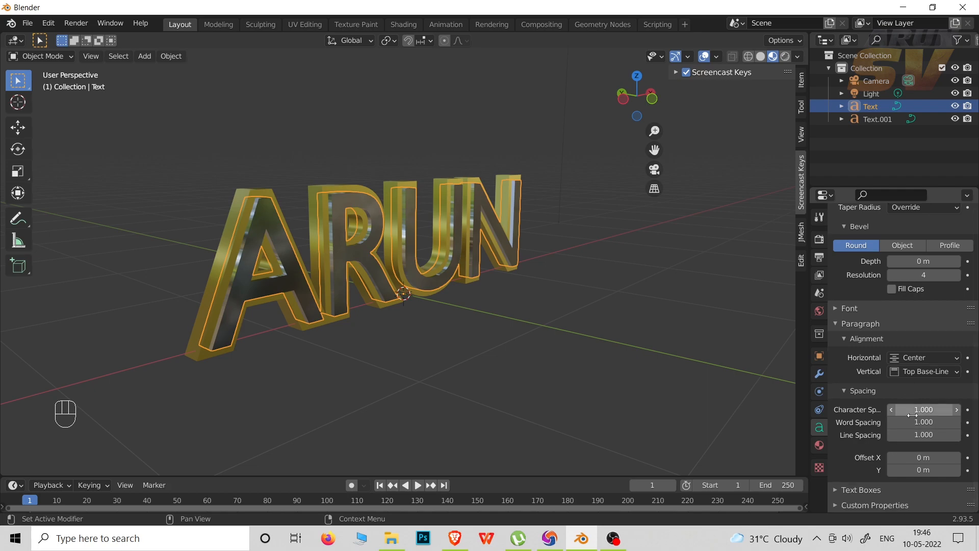
pyautogui.scroll(8, 913, 415)
pyautogui.scroll(-1, 917, 415)
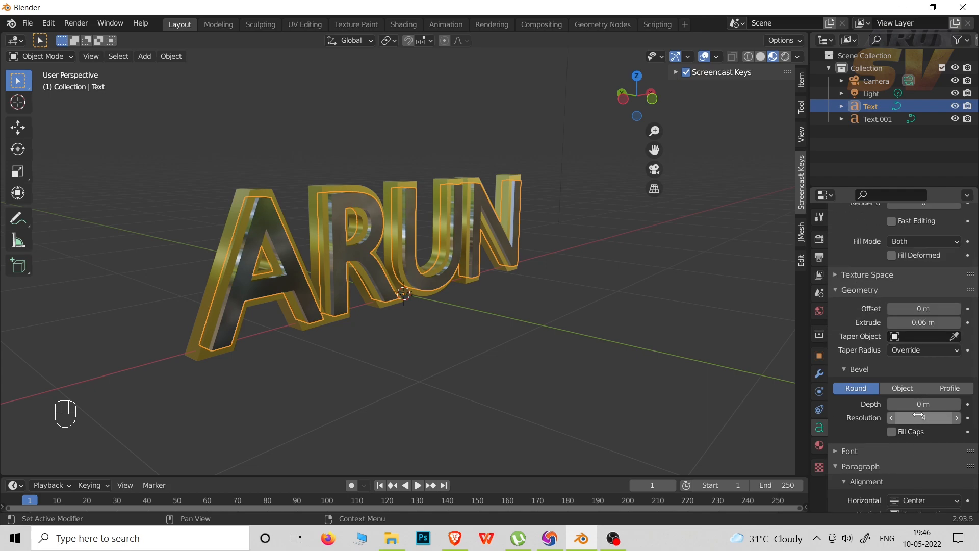
pyautogui.moveTo(923, 404); pyautogui.dragTo(933, 404)
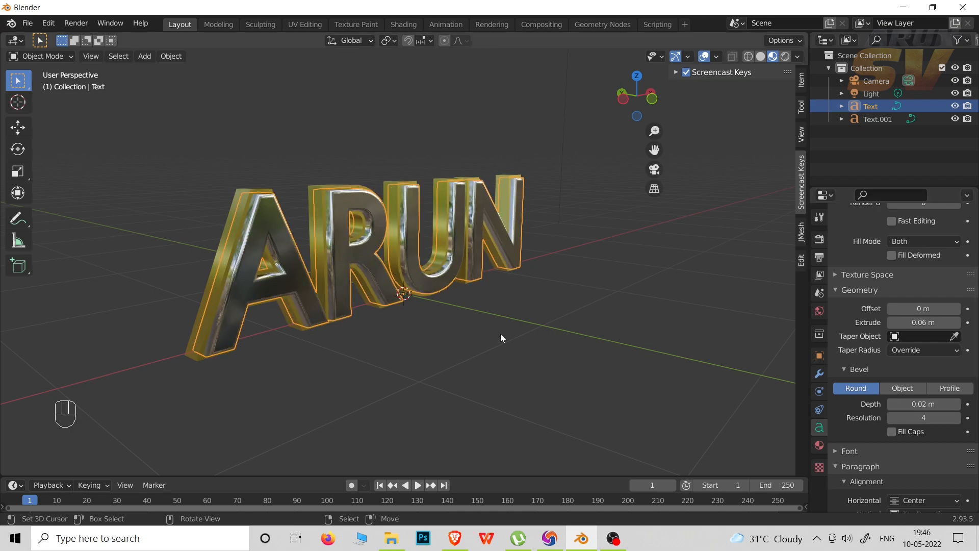
# Give the golden duplicate text a round bevel with a depth of 0.01 m and deselect it
pyautogui.moveTo(500, 333); pyautogui.dragTo(400, 129, button='middle')
pyautogui.scroll(5, 384, 206)
pyautogui.moveTo(407, 167); pyautogui.dragTo(346, 182, button='middle')
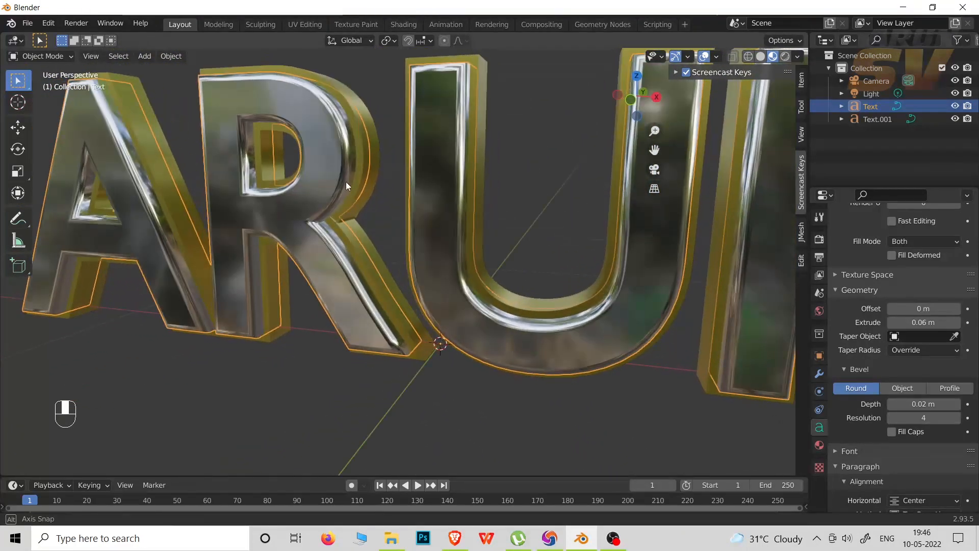
pyautogui.click(479, 108)
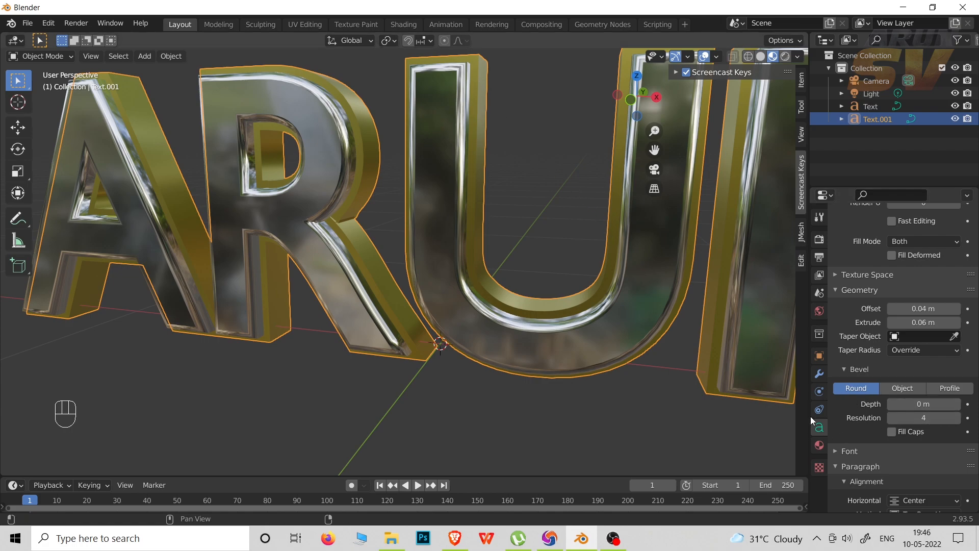
pyautogui.click(957, 404)
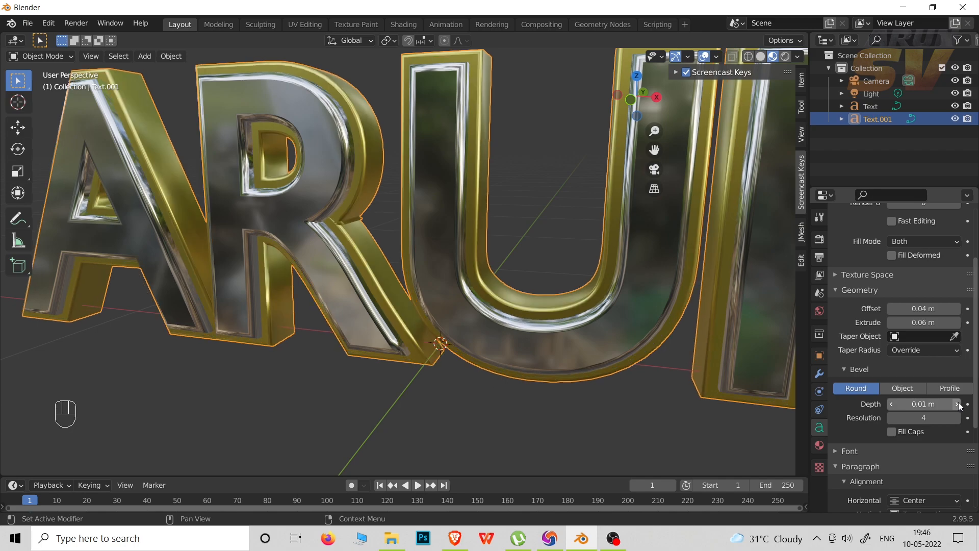
pyautogui.scroll(-6, 461, 294)
pyautogui.click(371, 320)
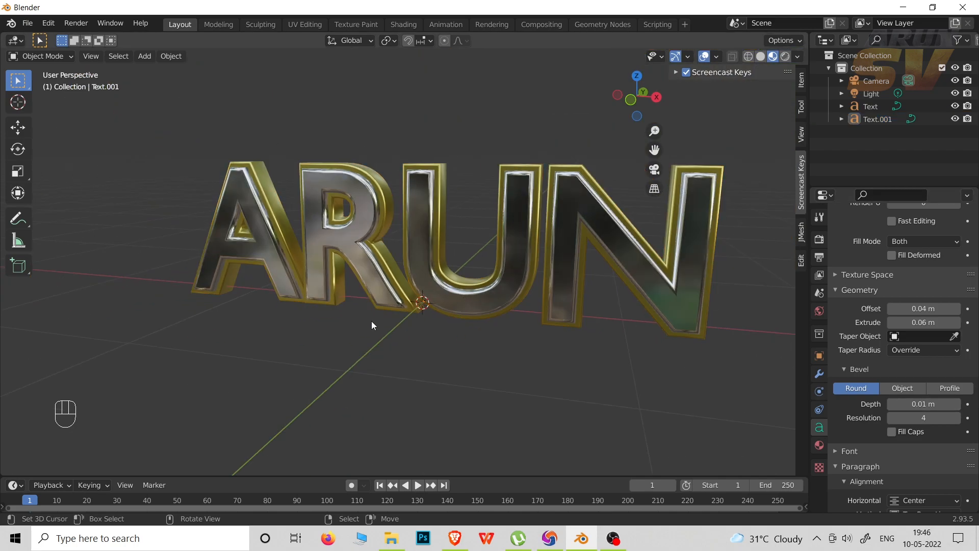
pyautogui.moveTo(373, 320); pyautogui.dragTo(534, 290, button='middle')
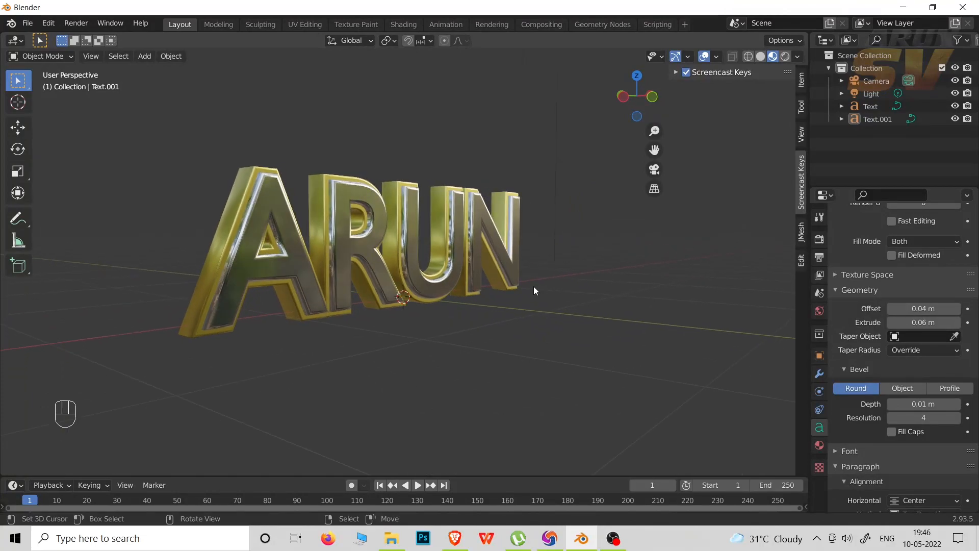